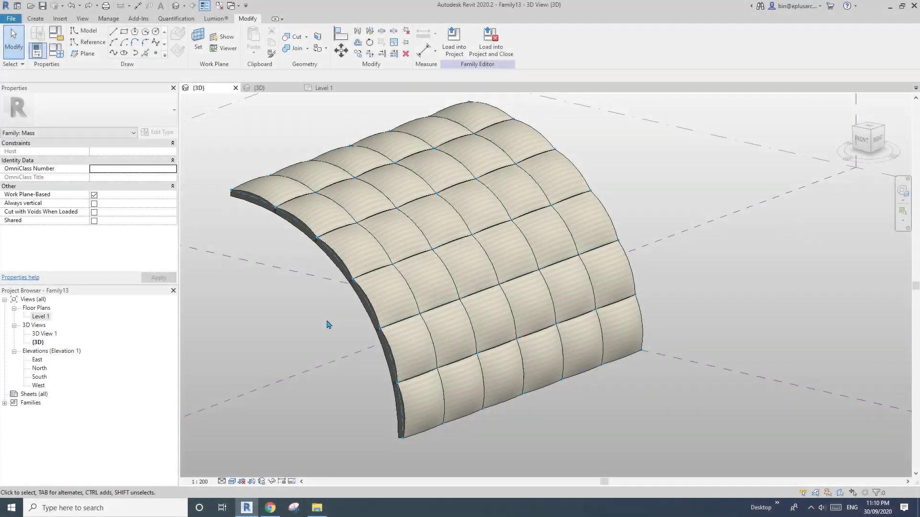
Orbit around Family14's curved panel array to inspect it from several sides
middle_drag(378, 352, 633, 351)
click(397, 296)
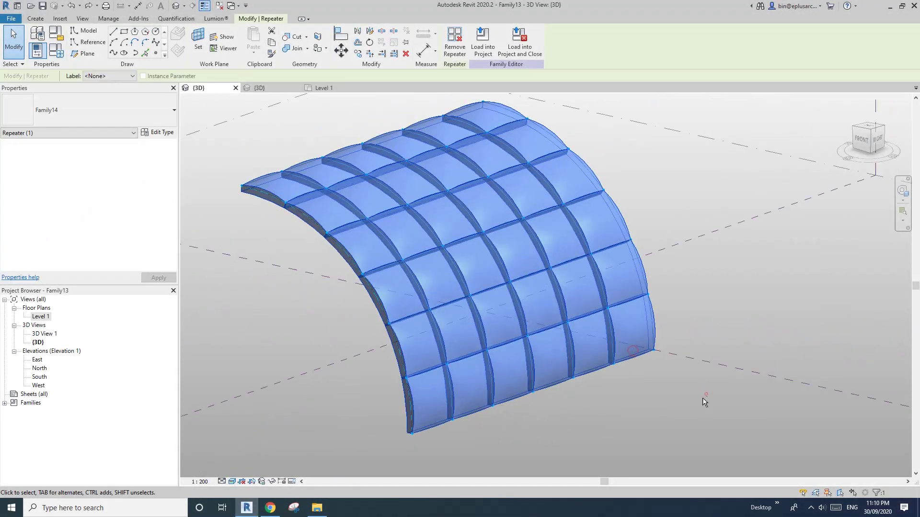
shift+middle_drag(578, 311, 542, 309)
click(660, 473)
click(810, 509)
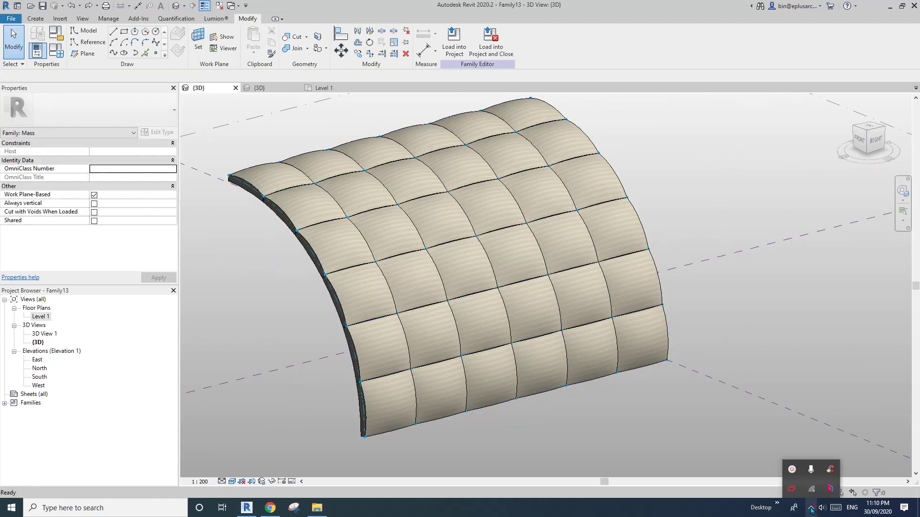
shift+middle_drag(479, 393, 646, 420)
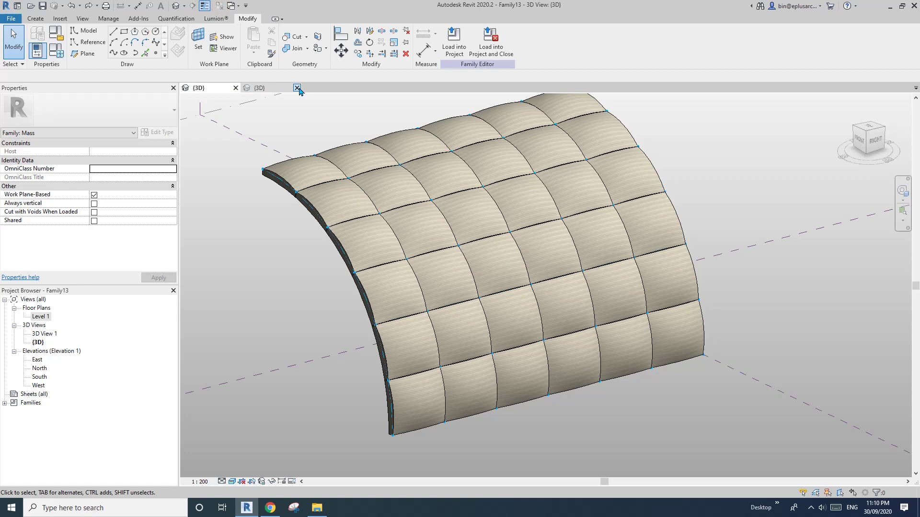
Close Family14 without saving its changes, then close the Family13 view
click(297, 88)
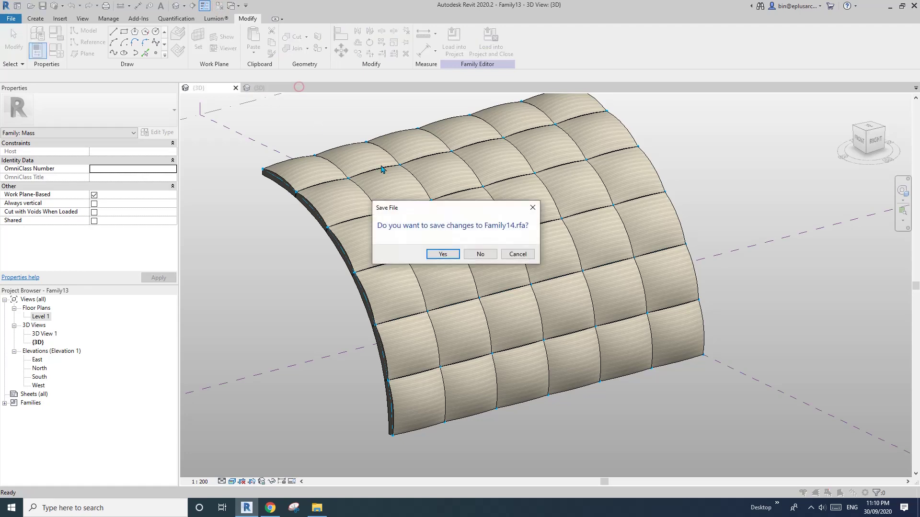
click(480, 254)
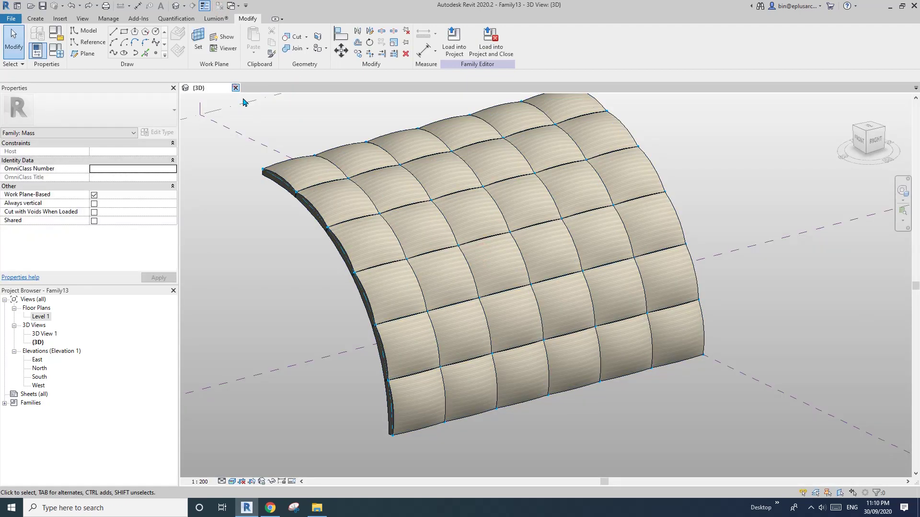
click(235, 88)
Discard Family13's changes and start a new family from the Metric Mass template
click(480, 254)
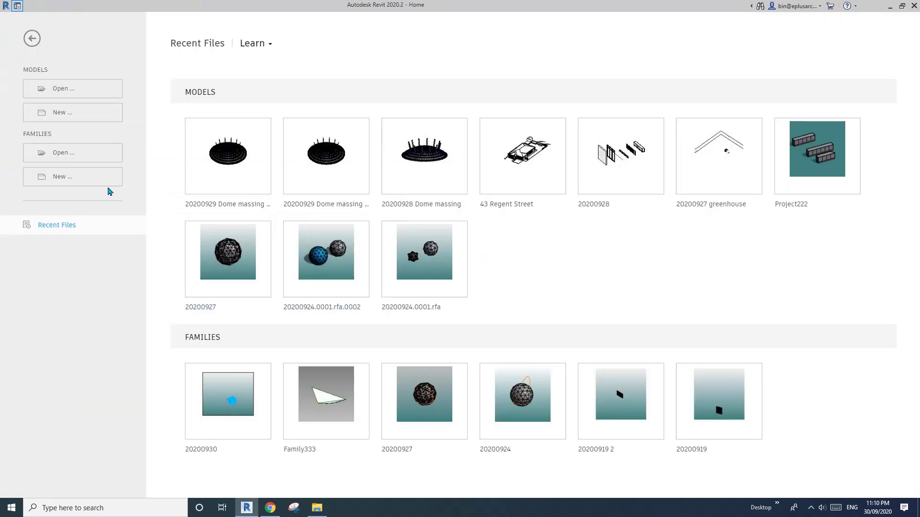
click(83, 182)
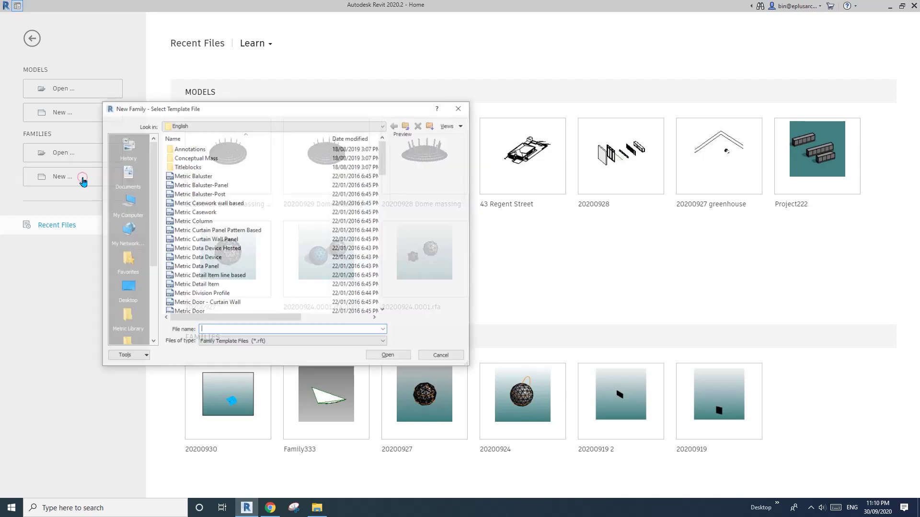
double_click(207, 157)
double_click(190, 149)
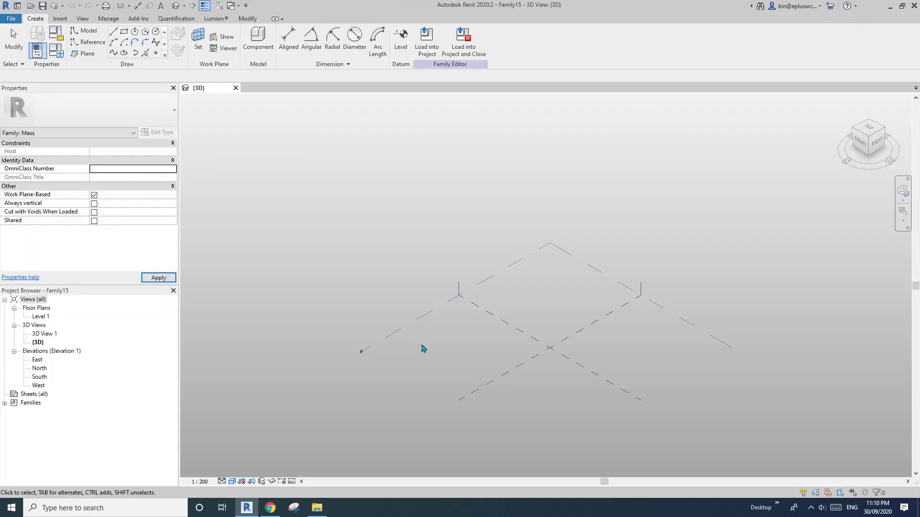
In the South elevation, draw a start-end-radius reference arc from the centre plane down to Level 1
double_click(43, 377)
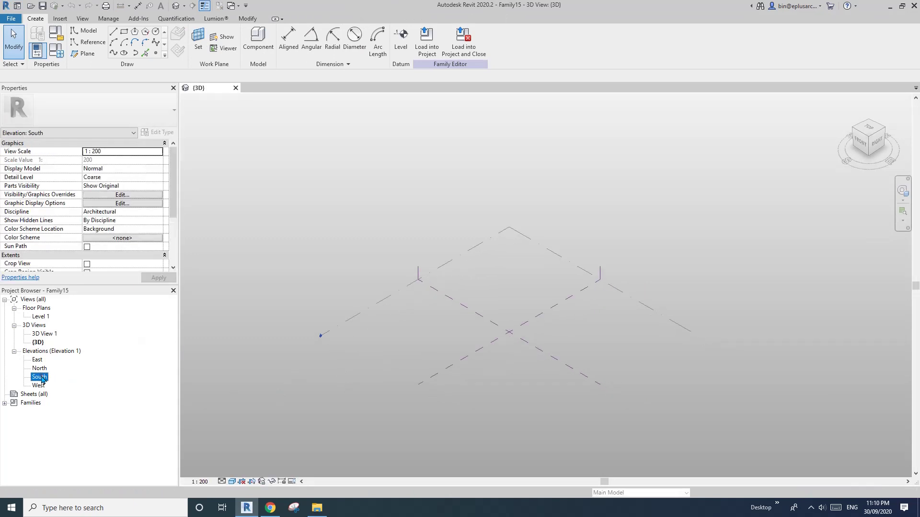
click(442, 391)
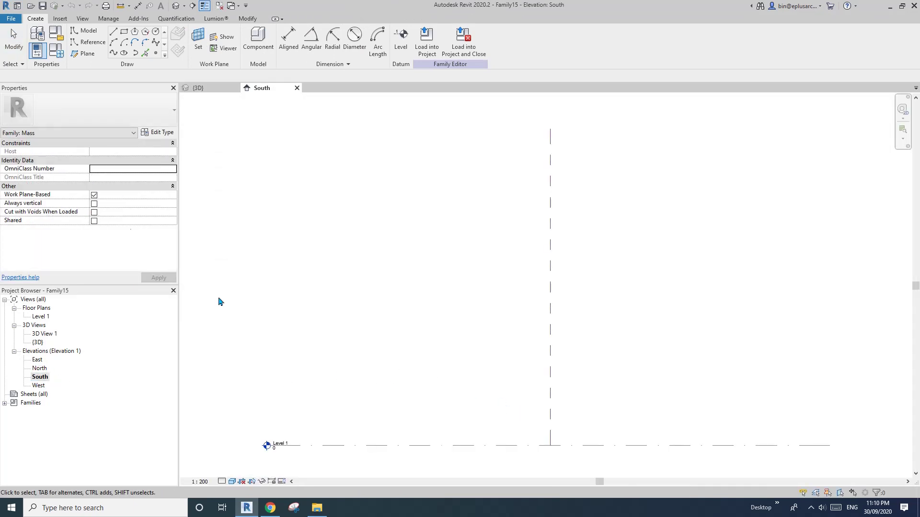
click(97, 45)
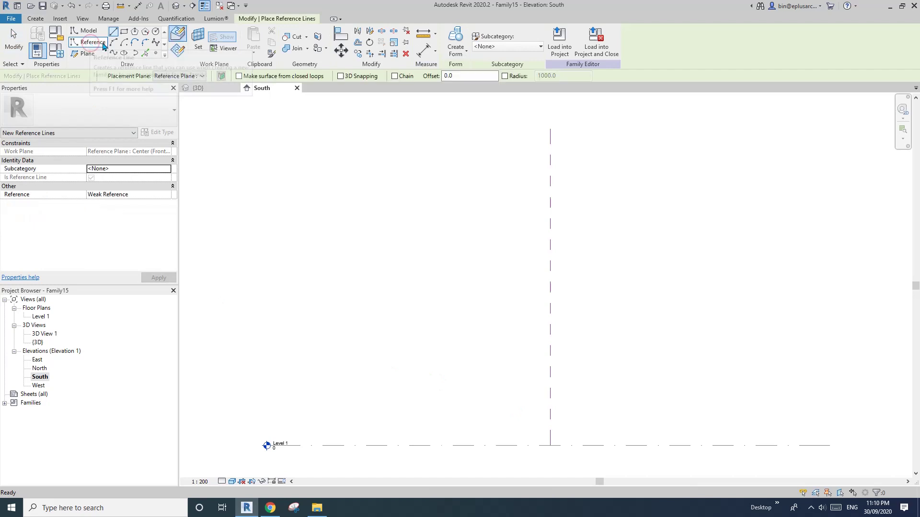
click(115, 44)
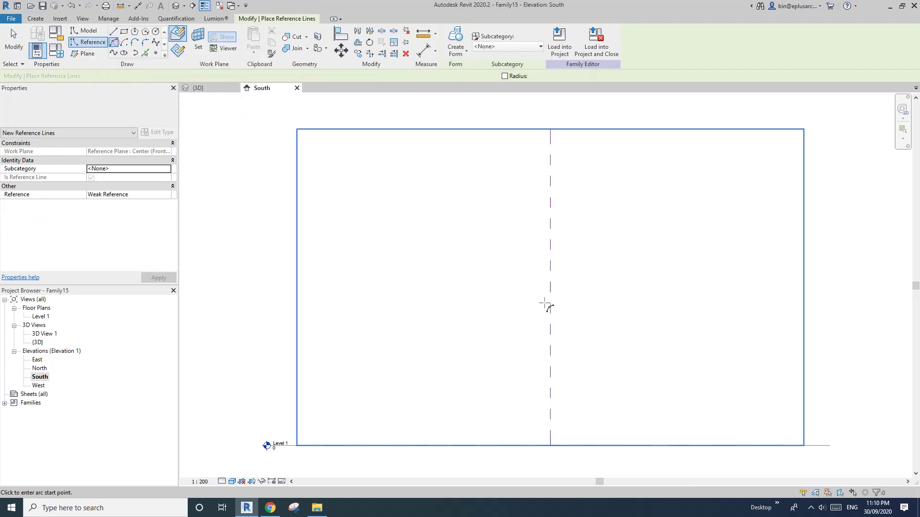
click(551, 348)
click(663, 444)
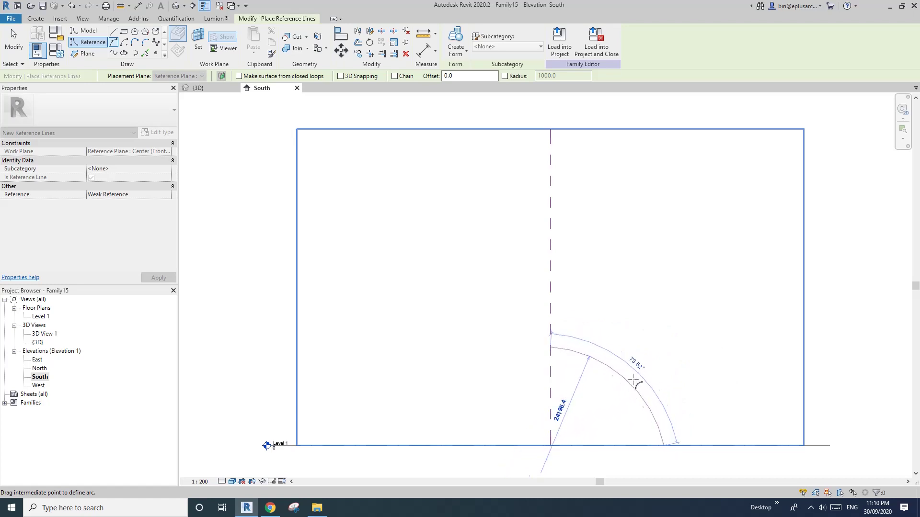
click(637, 374)
middle_drag(668, 356, 589, 351)
key(Escape)
In the default 3D view, turn the reference arc into a surface form
click(176, 5)
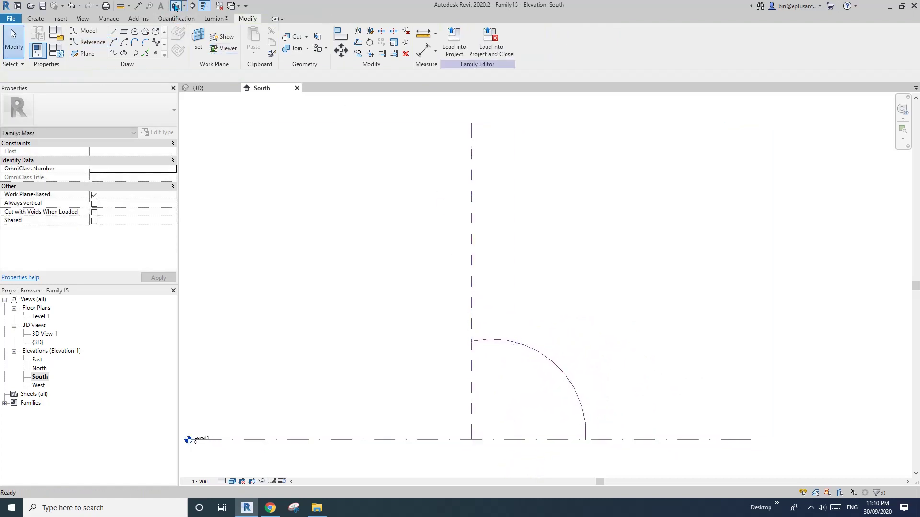
click(515, 327)
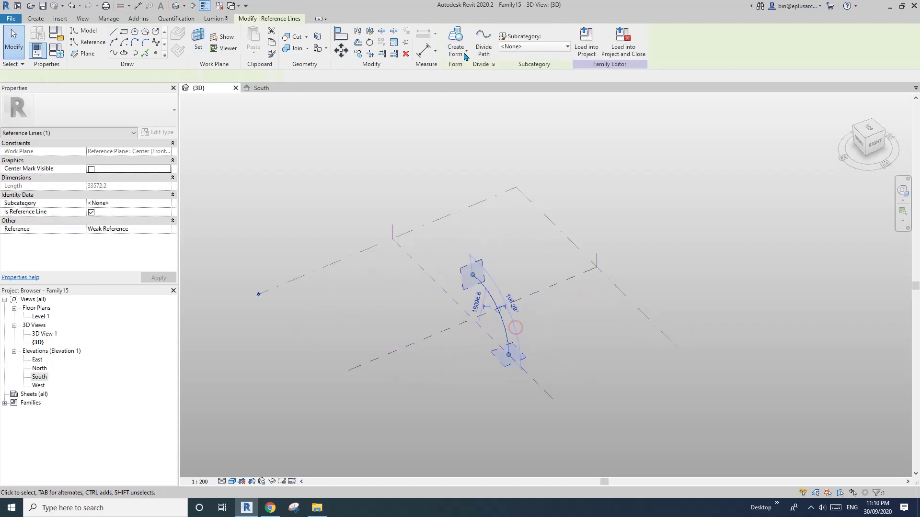
click(460, 32)
scroll(535, 336, up, 2)
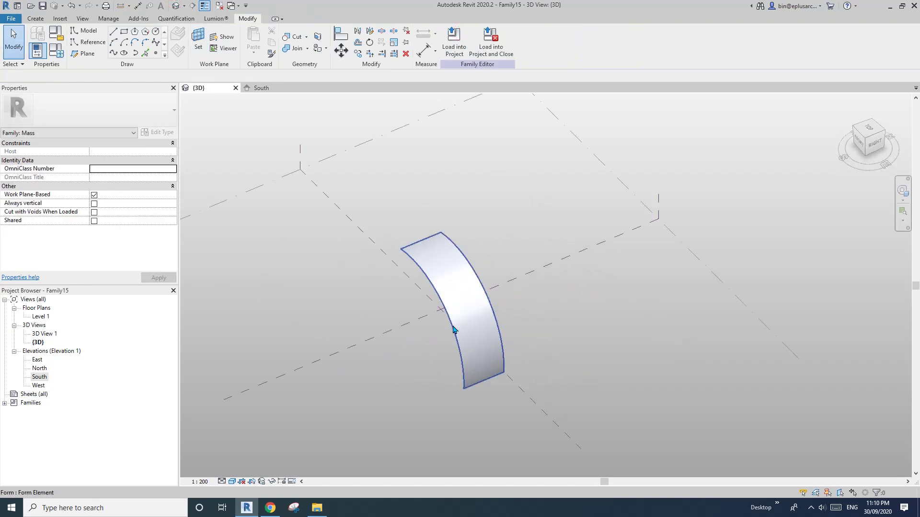
Set the curved surface form's Positive Offset to 30000 and reselect the surface
click(454, 330)
click(123, 155)
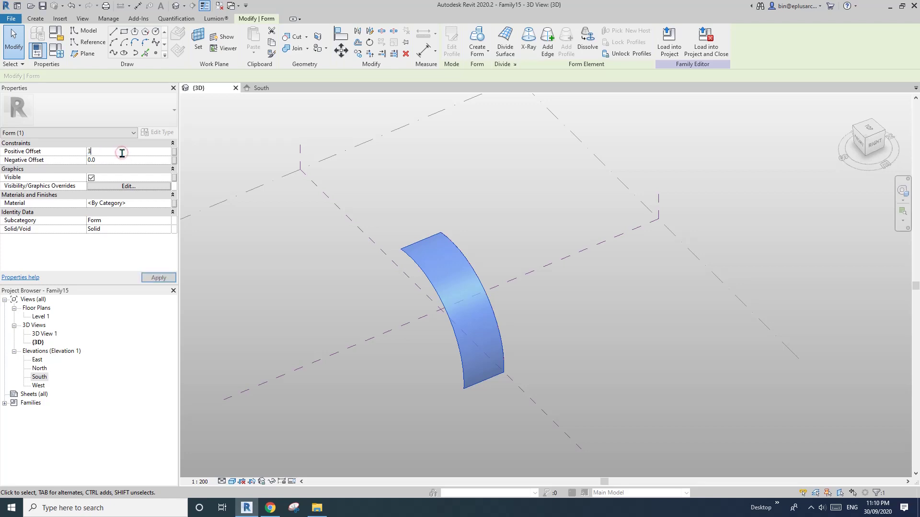
text(30000)
key(Return)
key(Escape)
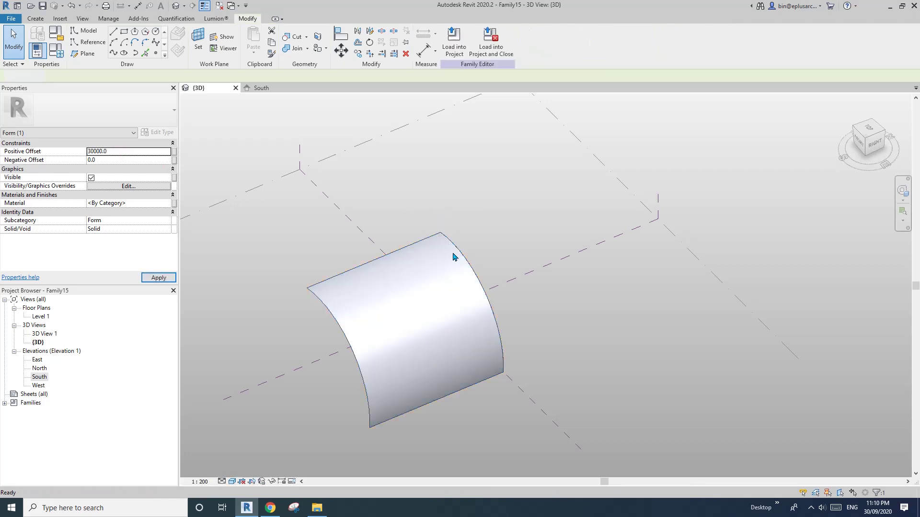
shift+middle_drag(484, 312, 454, 319)
click(451, 314)
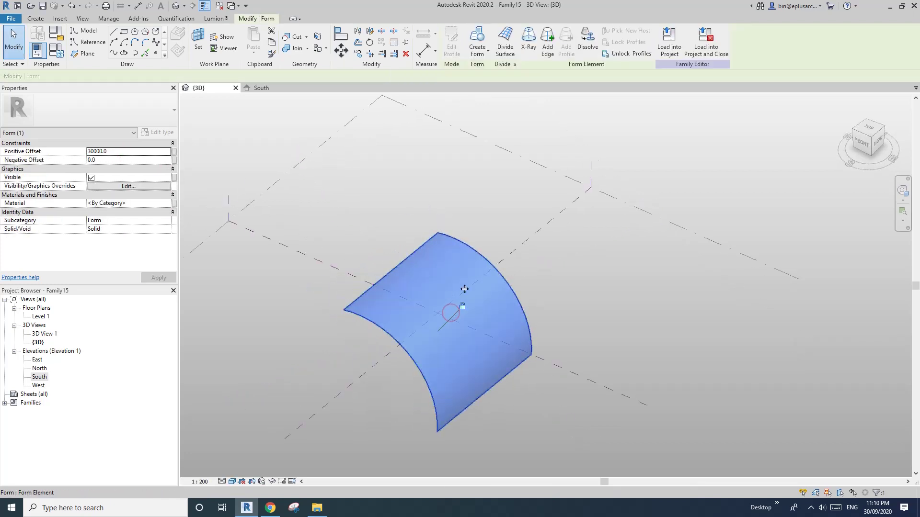
middle_drag(493, 118, 489, 115)
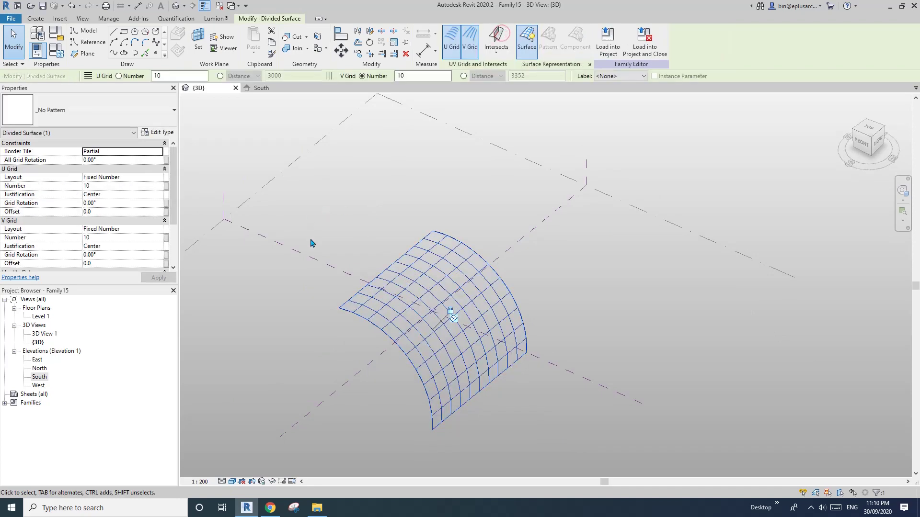
Change the divided surface's U and V grid numbers to 7 by 7
click(116, 187)
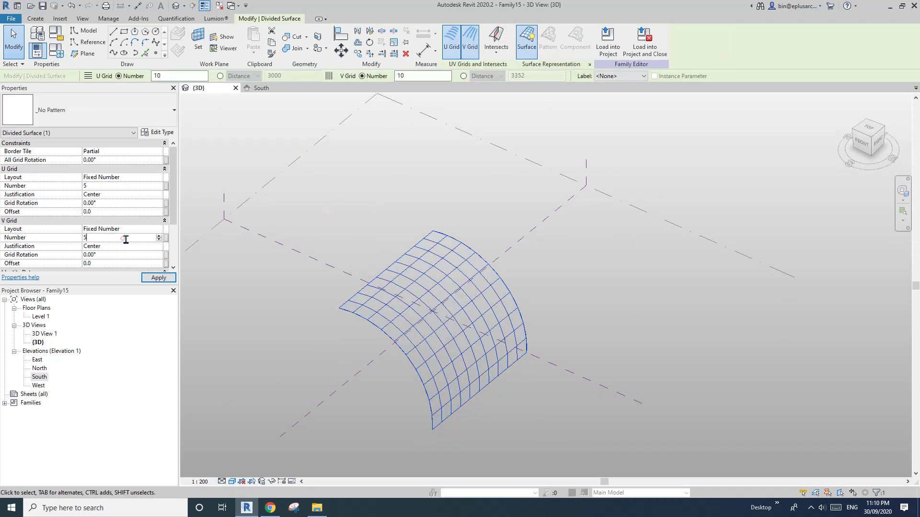
click(388, 207)
shift+middle_drag(441, 240, 333, 274)
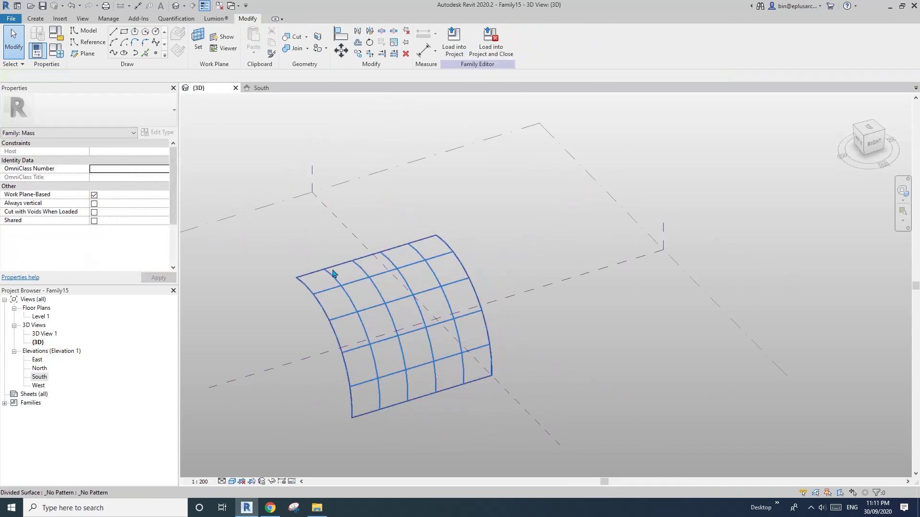
click(337, 282)
click(110, 187)
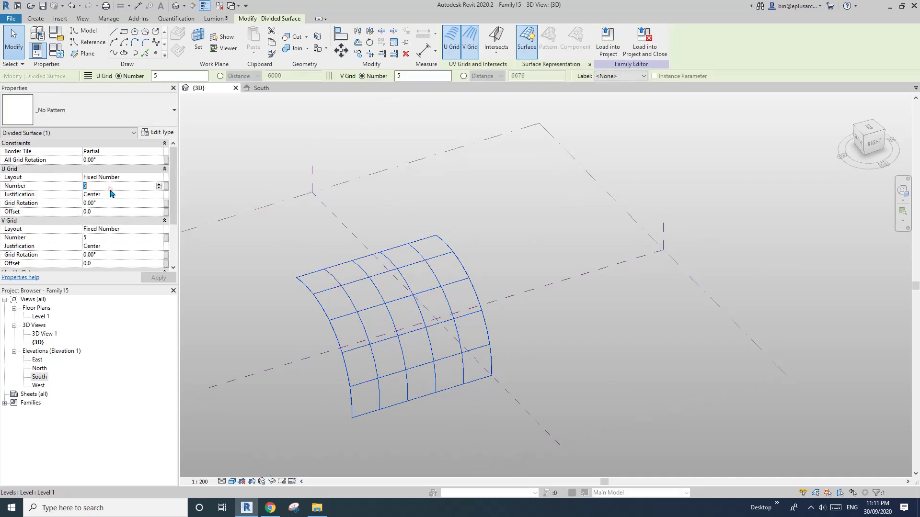
click(303, 233)
Review the divided surface's Surface Representation settings
shift+middle_drag(422, 316, 455, 323)
scroll(411, 334, up, 1)
click(458, 329)
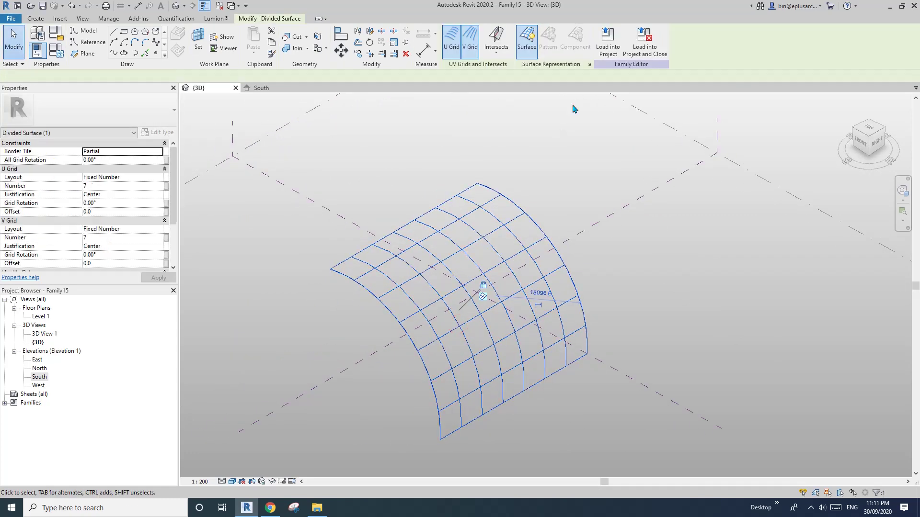
click(588, 64)
key(Return)
click(421, 175)
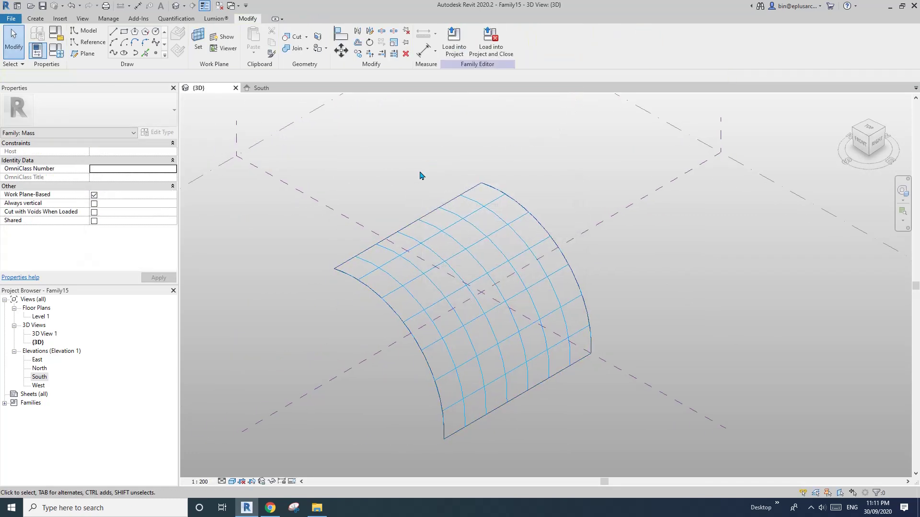
middle_drag(396, 173, 392, 171)
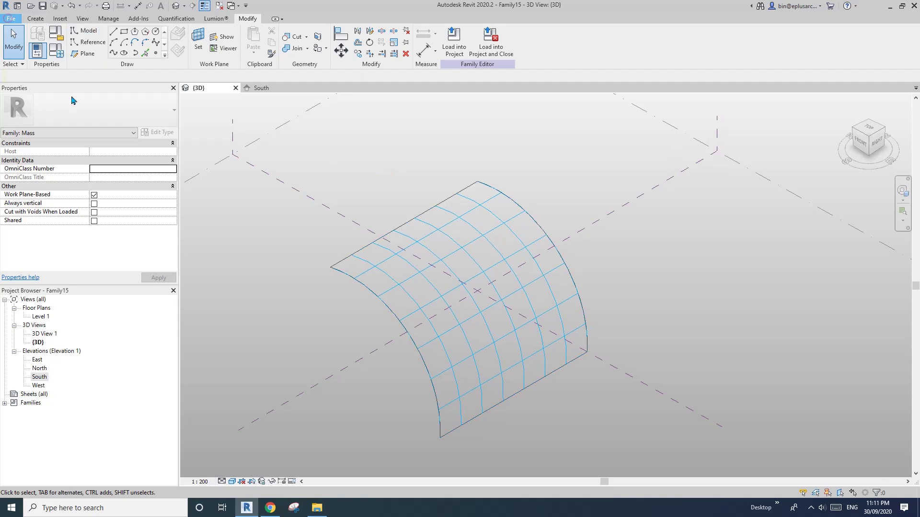
click(10, 18)
Cancel the new project and create a family from Metric Curtain Panel Pattern Based.rft
click(24, 89)
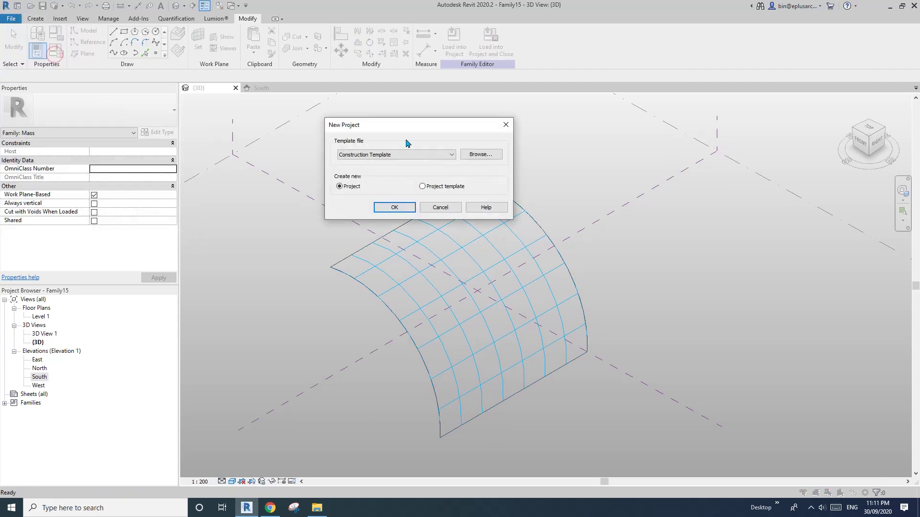
click(450, 209)
click(10, 19)
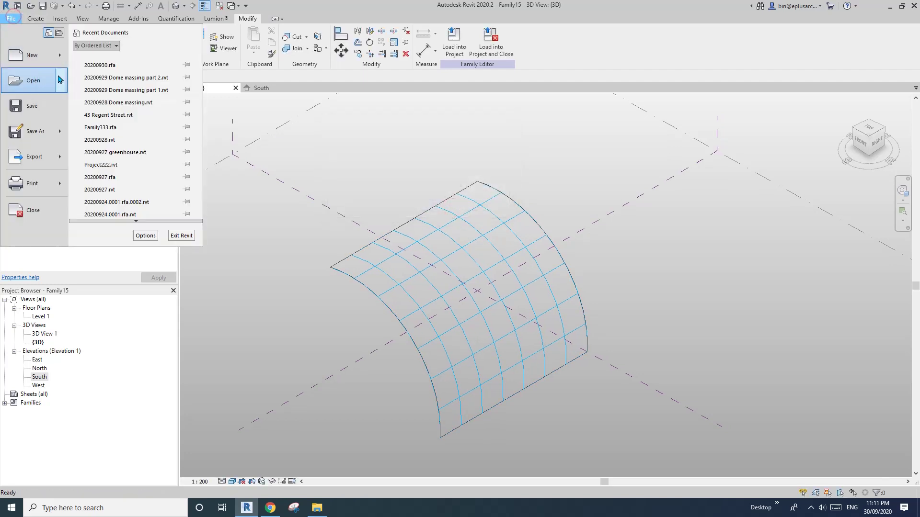
mouse_move(24, 89)
click(122, 82)
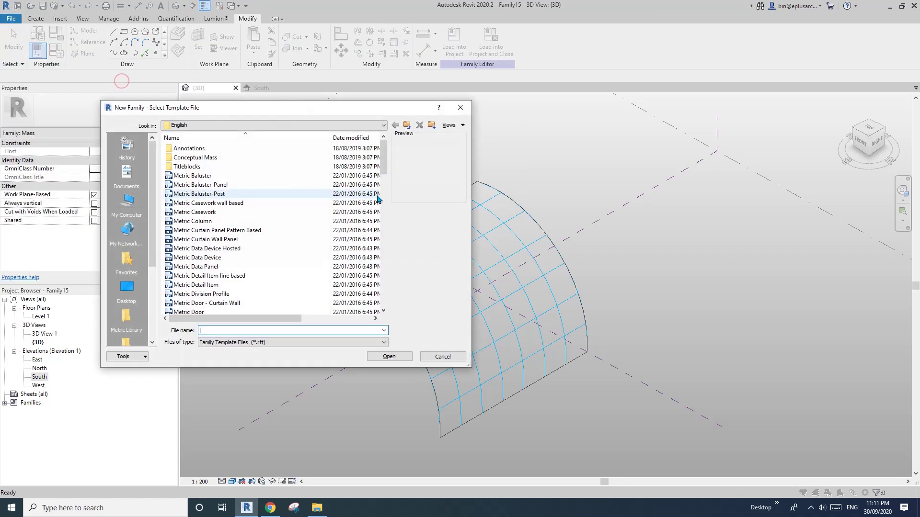
click(383, 206)
drag(386, 185, 385, 154)
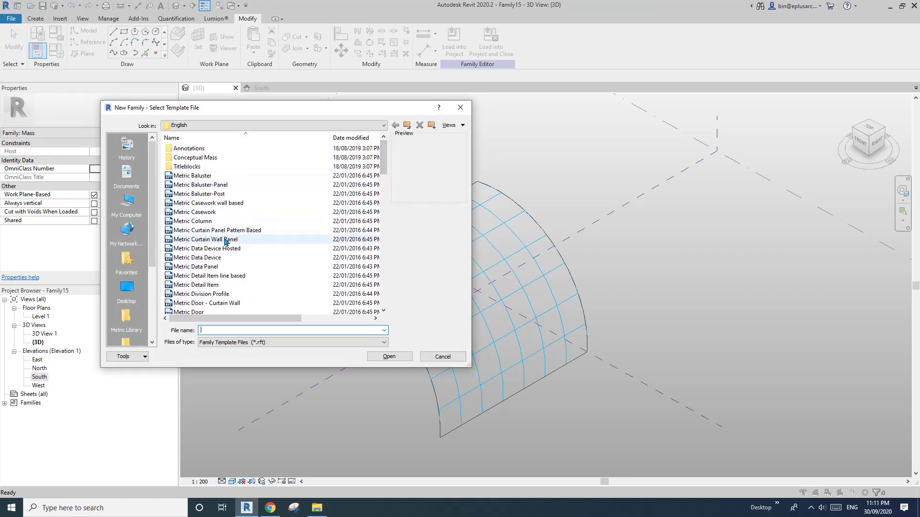
click(242, 231)
double_click(225, 235)
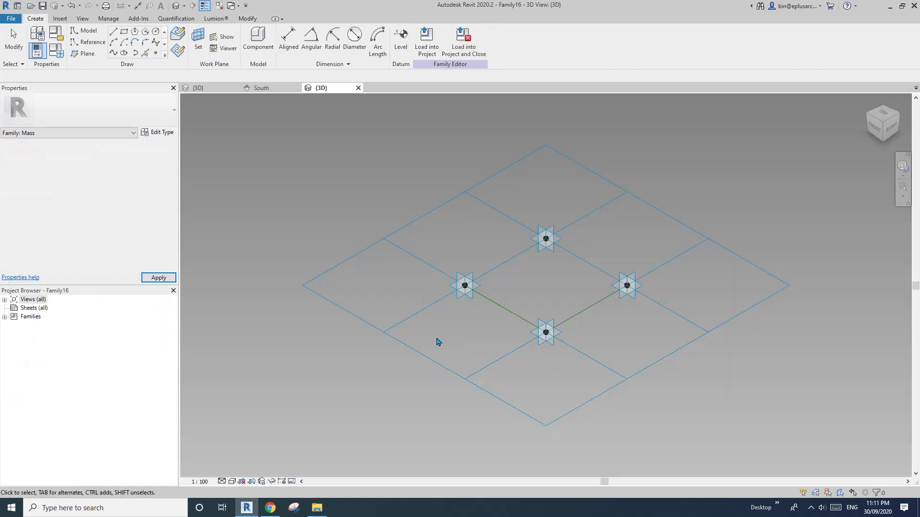
scroll(441, 337, up, 2)
middle_drag(519, 303, 410, 322)
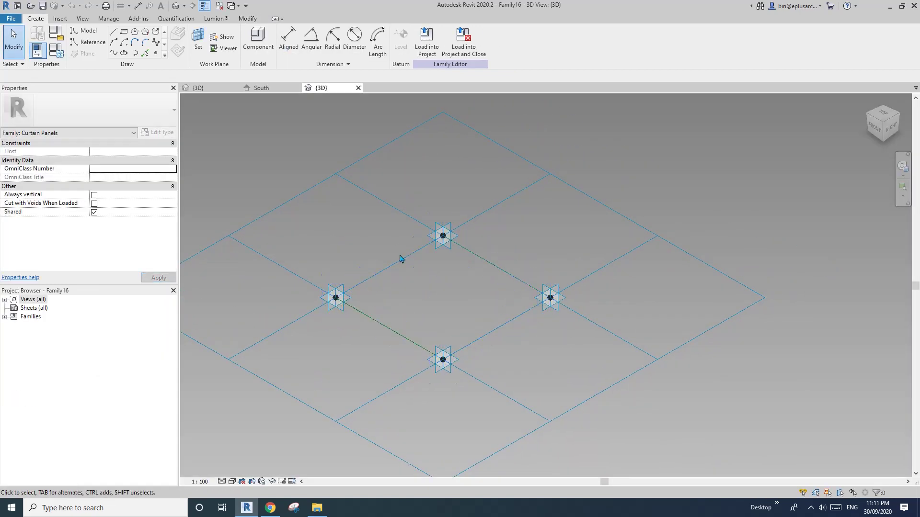
Place reference points at the upper-right and lower-left edge midpoints
middle_drag(436, 311, 421, 298)
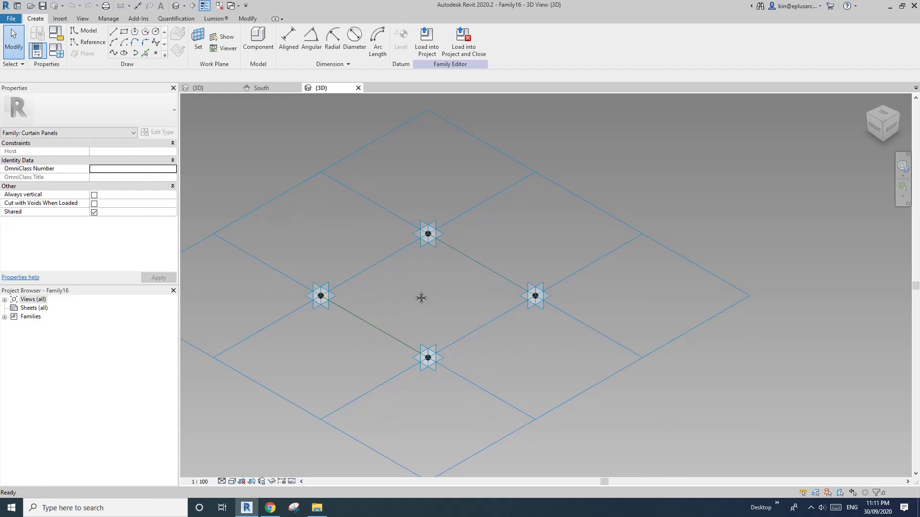
click(157, 55)
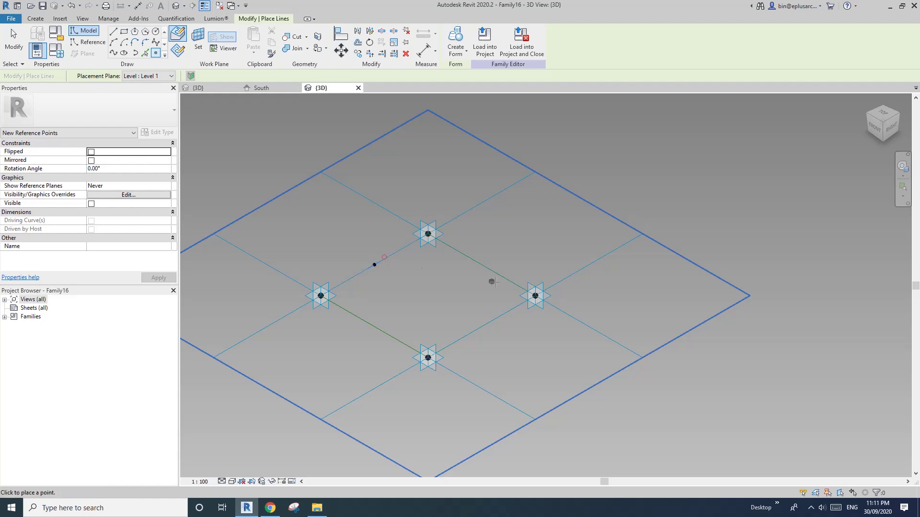
click(471, 260)
click(380, 331)
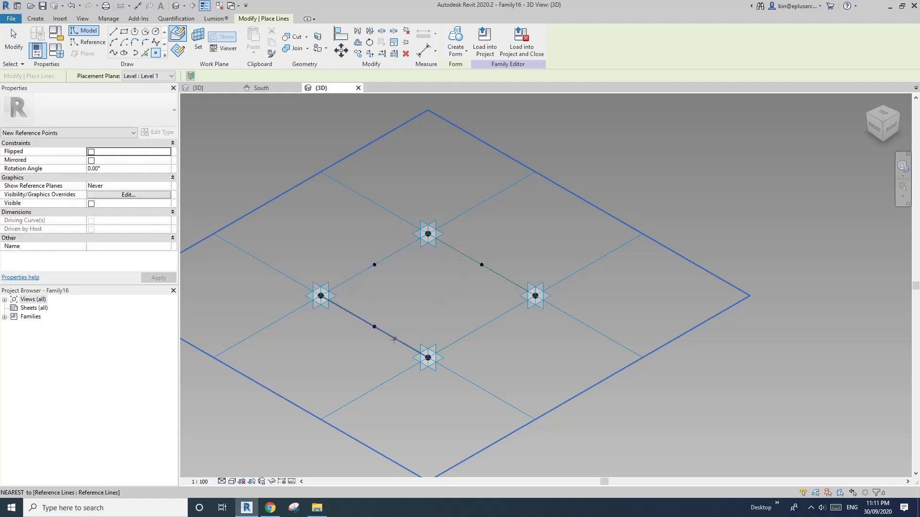
middle_drag(500, 301, 495, 301)
key(Escape)
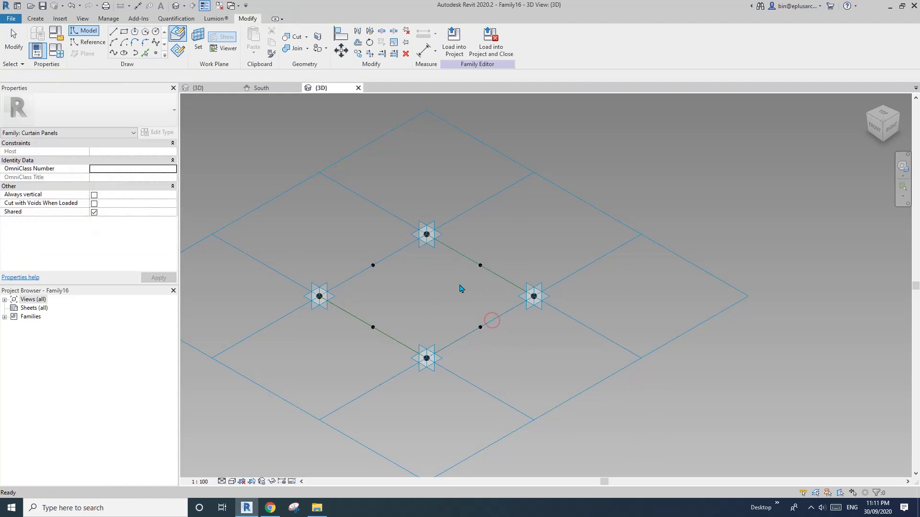
Host points on the upper-left and upper-right midpoints, using each as work plane
click(155, 54)
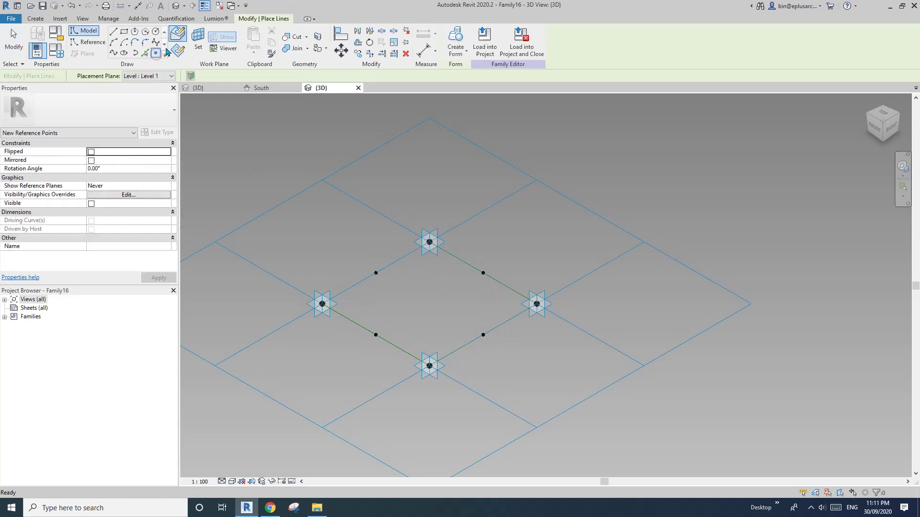
click(196, 47)
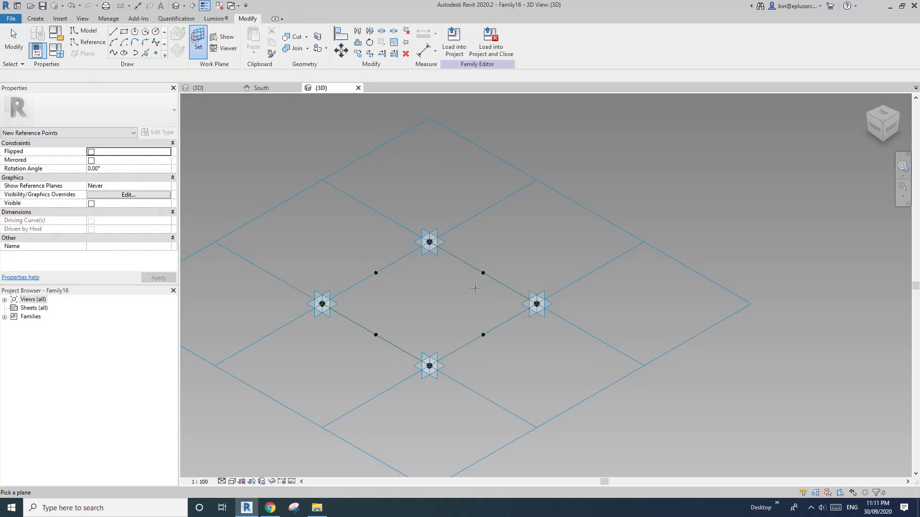
click(375, 273)
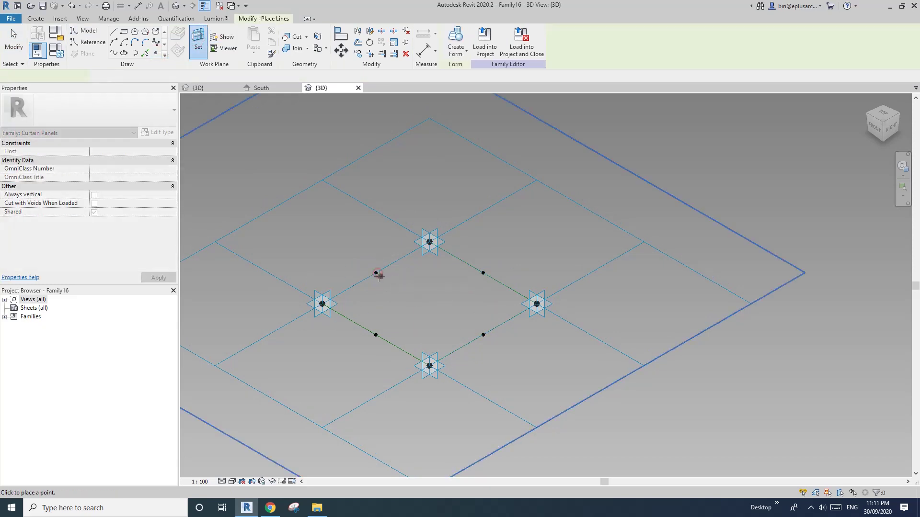
click(376, 273)
click(494, 284)
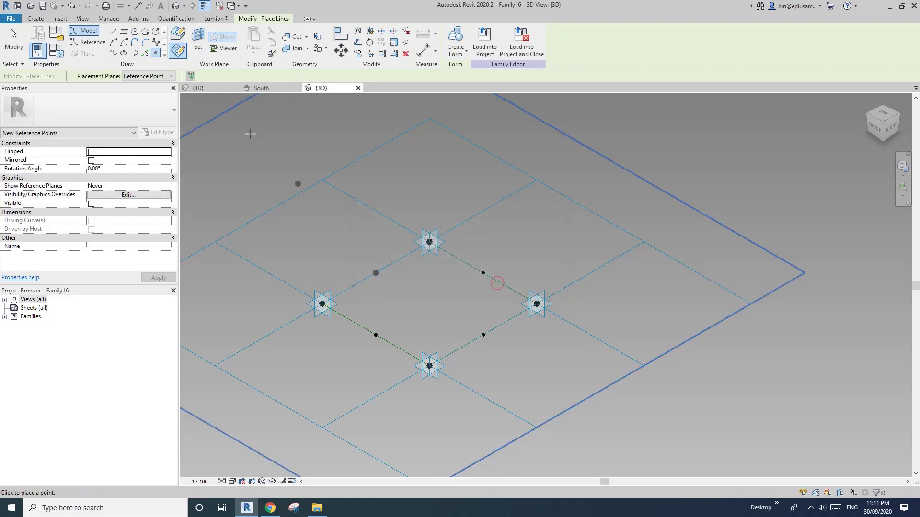
click(197, 47)
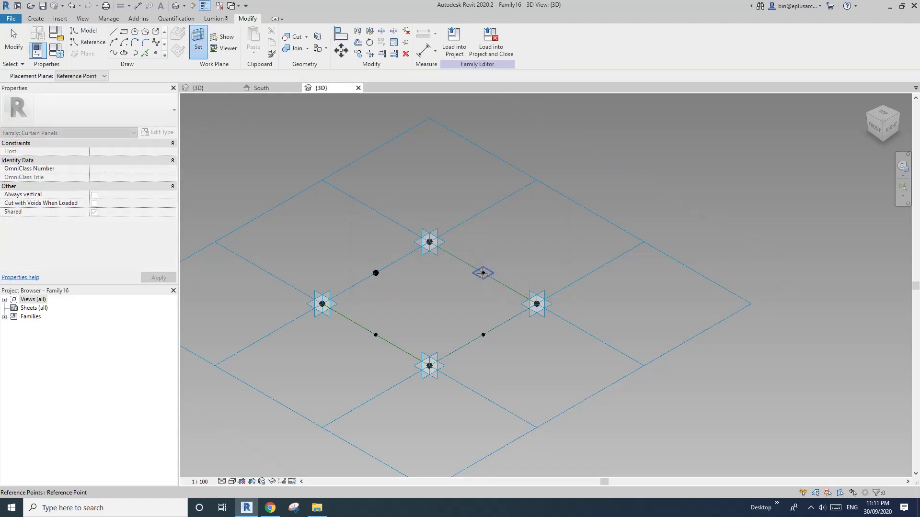
click(483, 274)
click(483, 273)
click(495, 285)
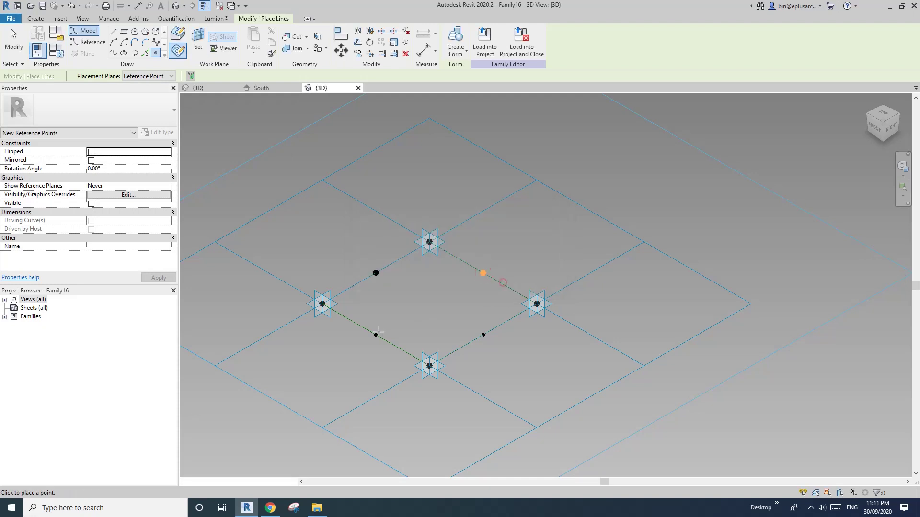
Host points on the lower-left and lower-right midpoints, using each as work plane
click(198, 41)
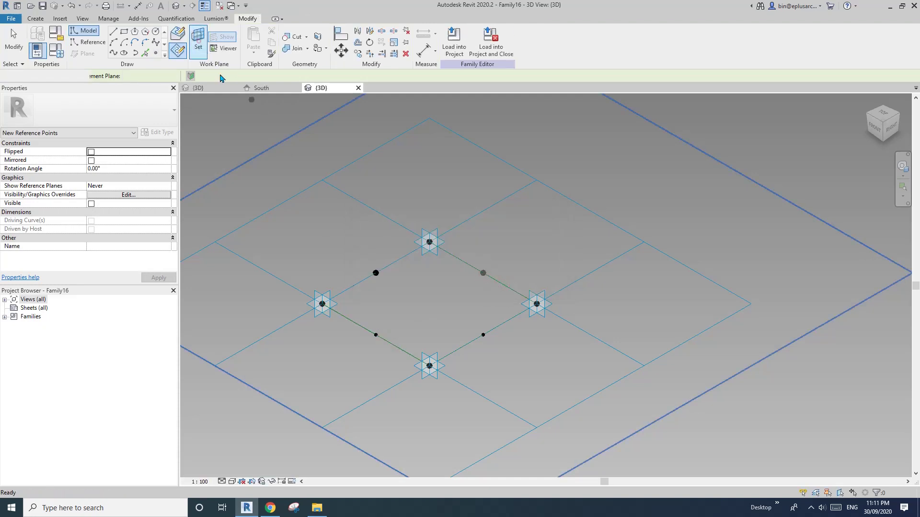
click(375, 335)
click(376, 335)
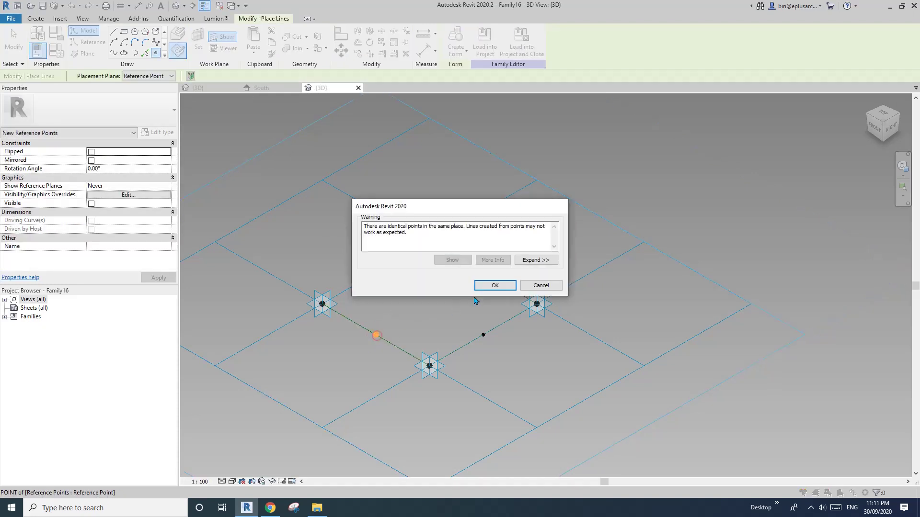
click(485, 287)
click(200, 47)
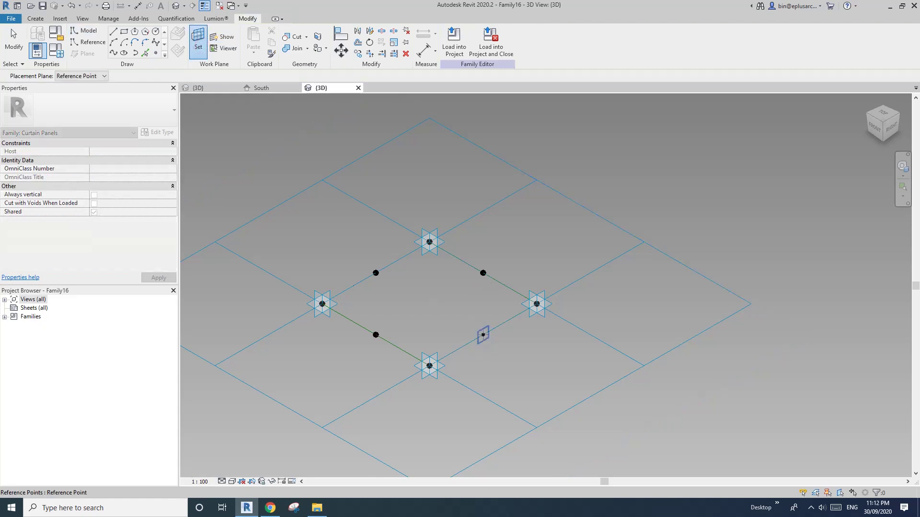
click(483, 335)
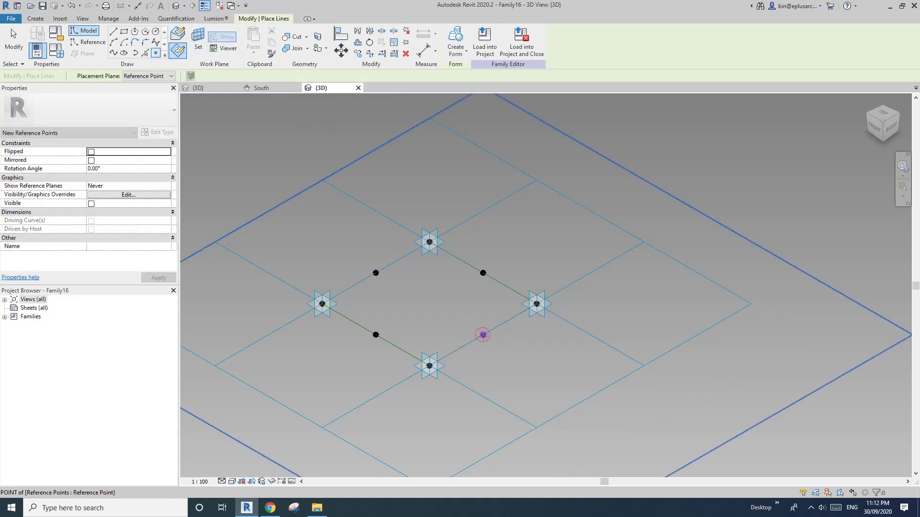
click(483, 335)
click(485, 286)
key(Escape)
key(Escape)
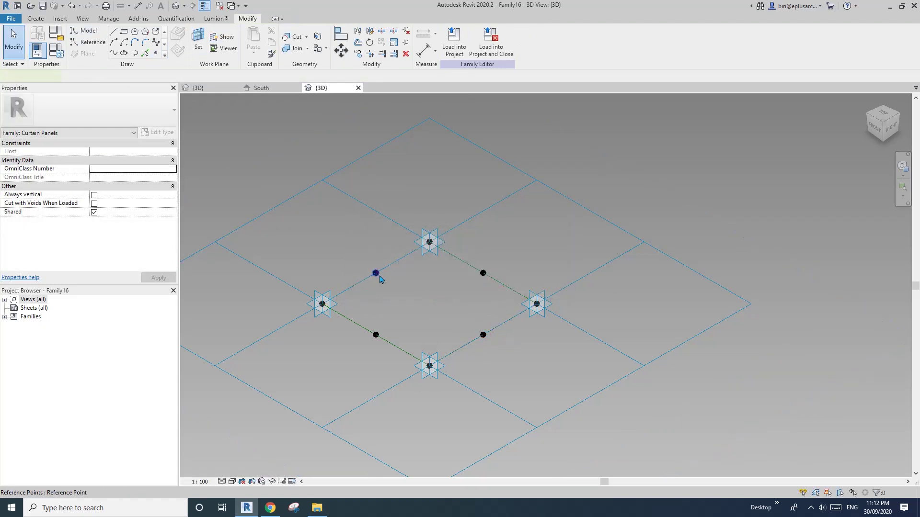
Drag the hosted points vertically so each sits offset above its edge midpoint
click(376, 273)
click(483, 273)
drag(483, 255, 483, 241)
click(376, 336)
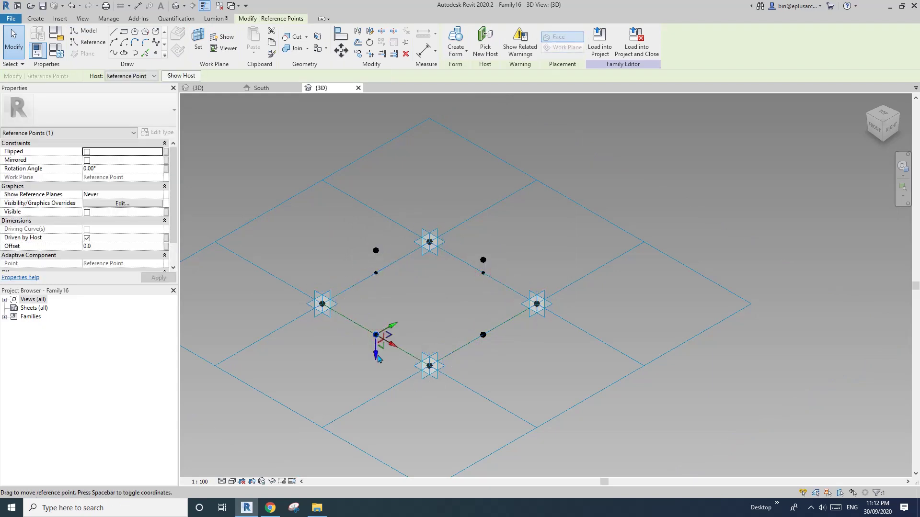
drag(378, 359, 381, 370)
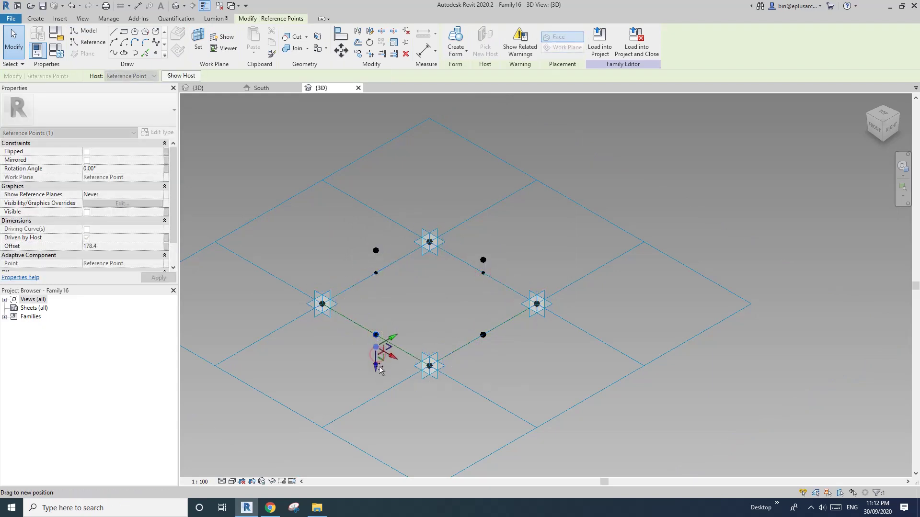
click(483, 336)
drag(483, 314, 484, 302)
click(396, 339)
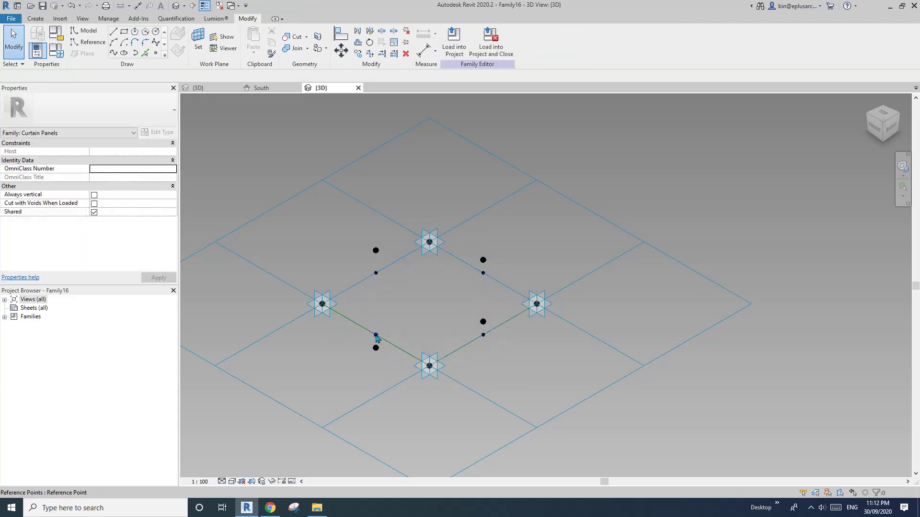
Rotate the lower-left hosted point 180° so its offset points upward
click(376, 335)
click(115, 168)
text(18)
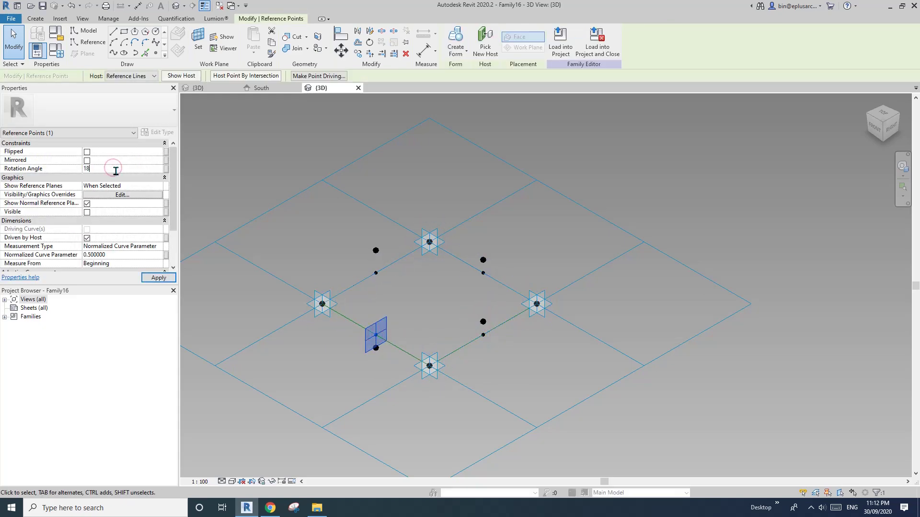
text(0)
click(429, 298)
scroll(450, 309, up, 1)
shift+middle_drag(449, 318, 319, 286)
click(315, 281)
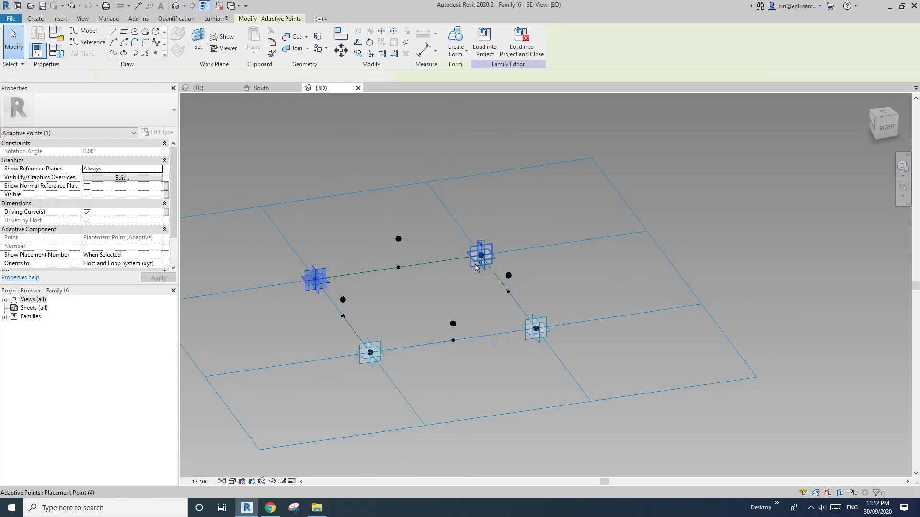
Draw a spline through the left and upper-right adaptive points and the raised point, as a reference line
ctrl+click(477, 267)
shift+middle_drag(434, 277, 399, 250)
ctrl+click(397, 241)
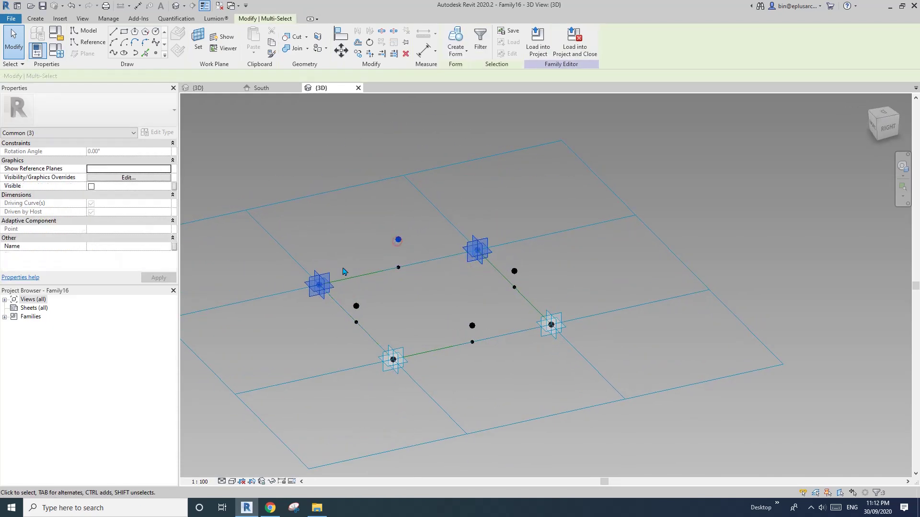
click(114, 53)
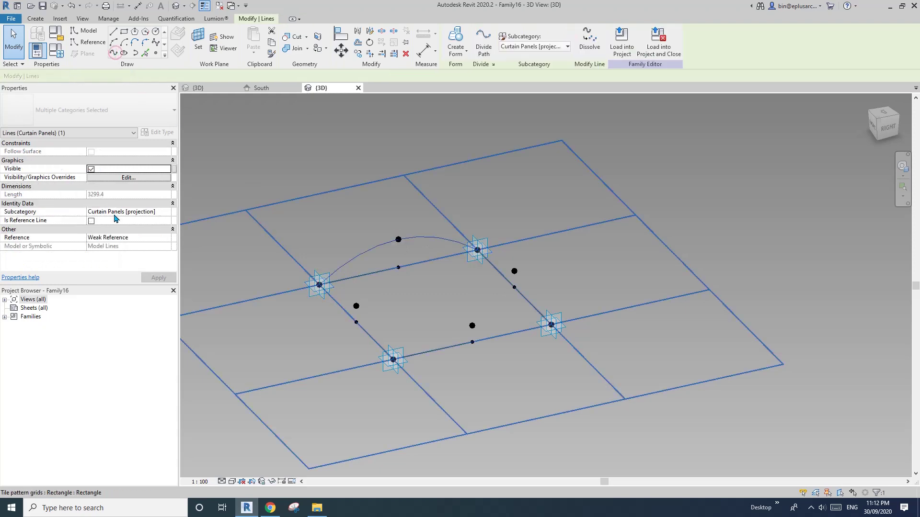
click(91, 221)
Draw a second spline reference line through the lower-right and lower-left adaptive points
click(477, 250)
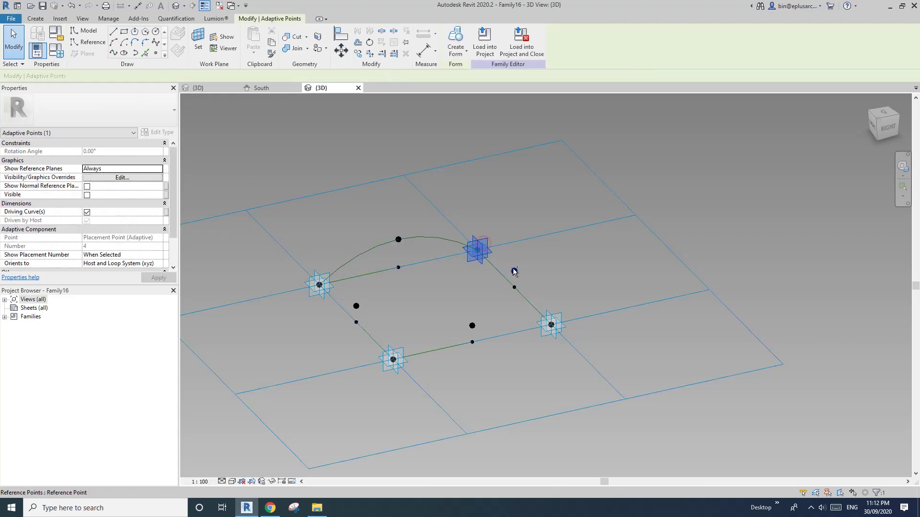
ctrl+click(514, 272)
click(550, 302)
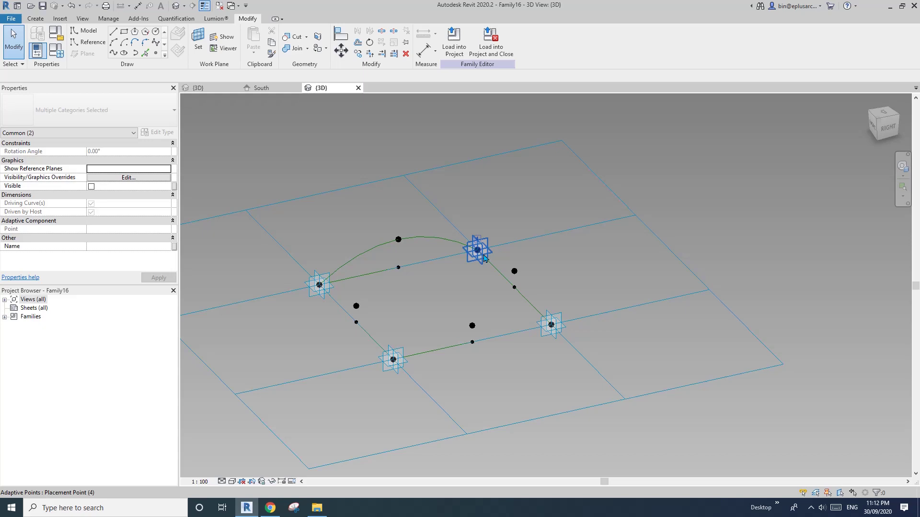
click(546, 327)
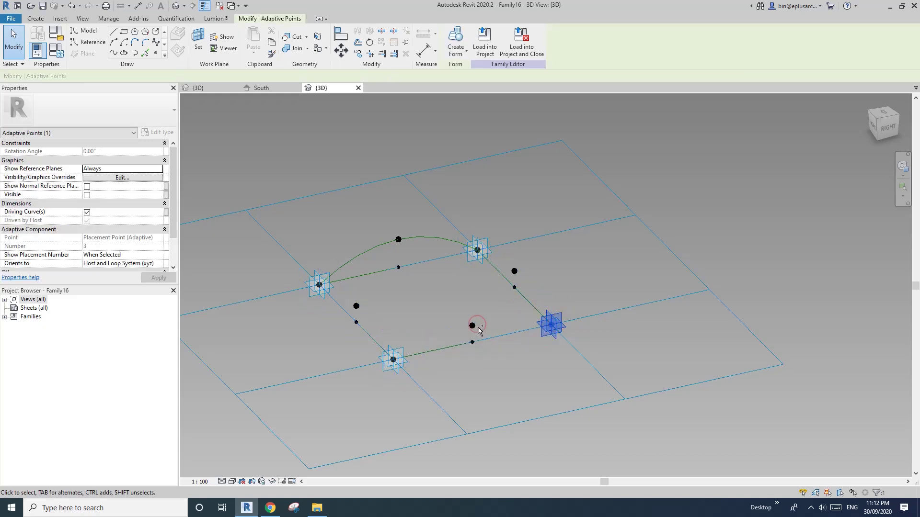
ctrl+click(401, 369)
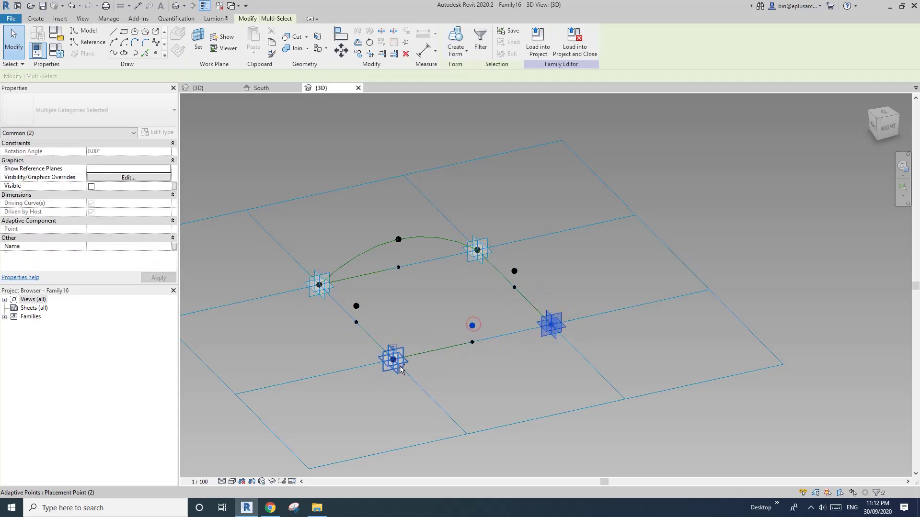
click(113, 53)
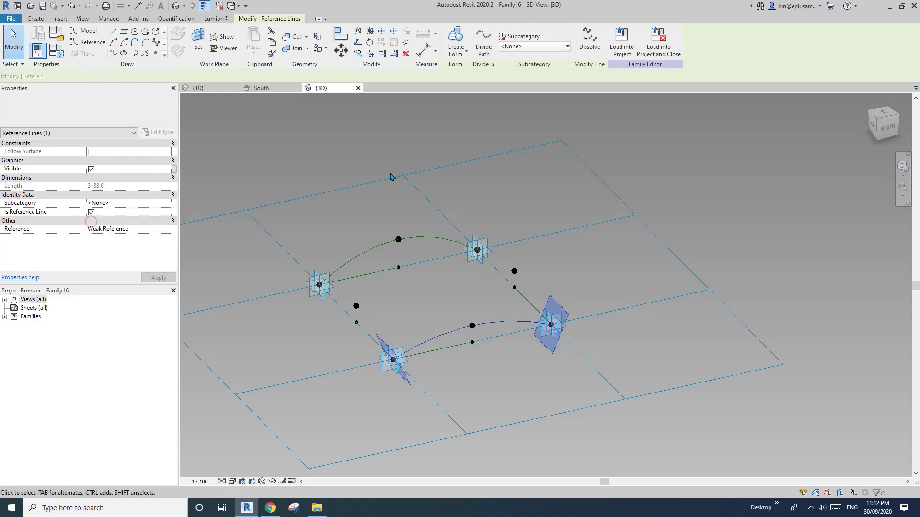
click(413, 196)
shift+middle_drag(413, 196, 359, 301)
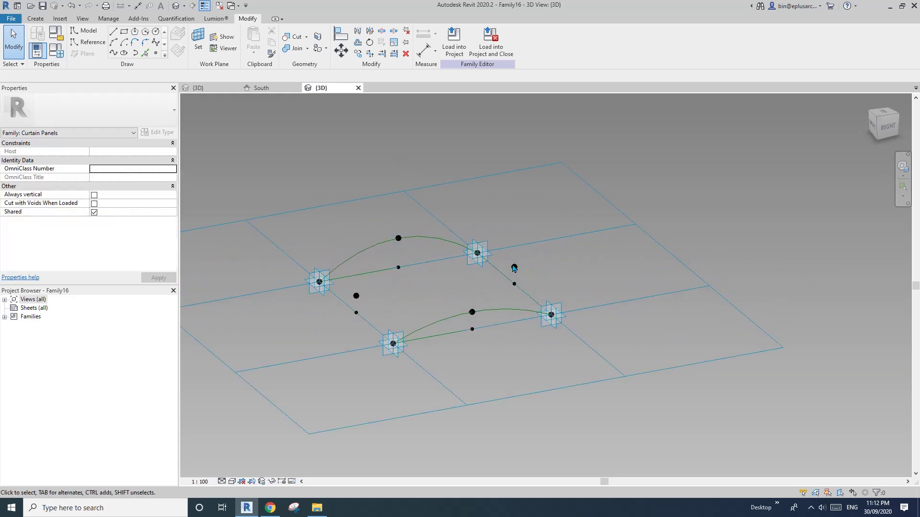
shift+middle_drag(425, 294, 498, 287)
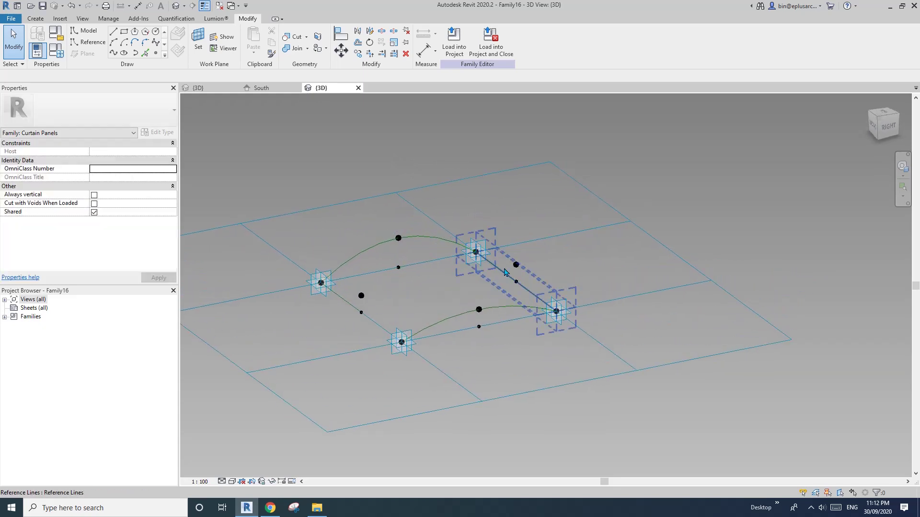
Join the left and right raised offset points with a straight reference line
click(515, 268)
ctrl+click(362, 298)
shift+middle_drag(440, 297, 462, 314)
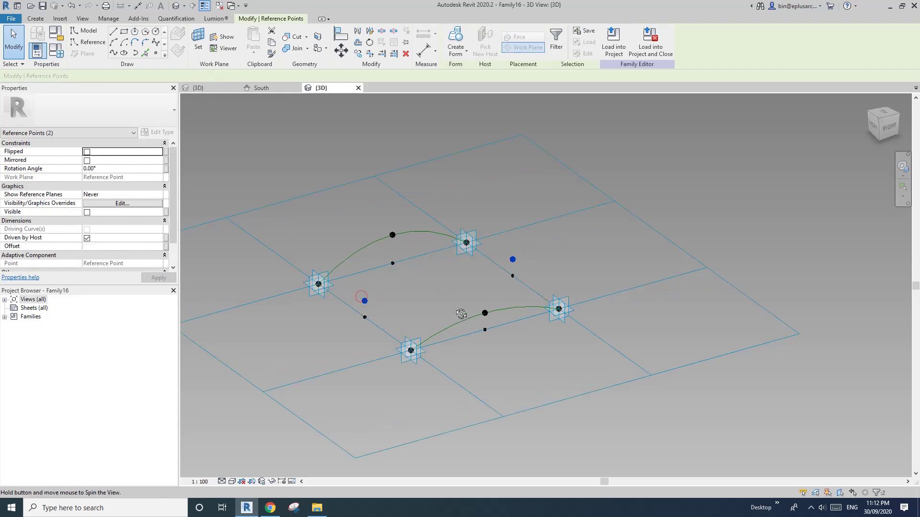
click(124, 53)
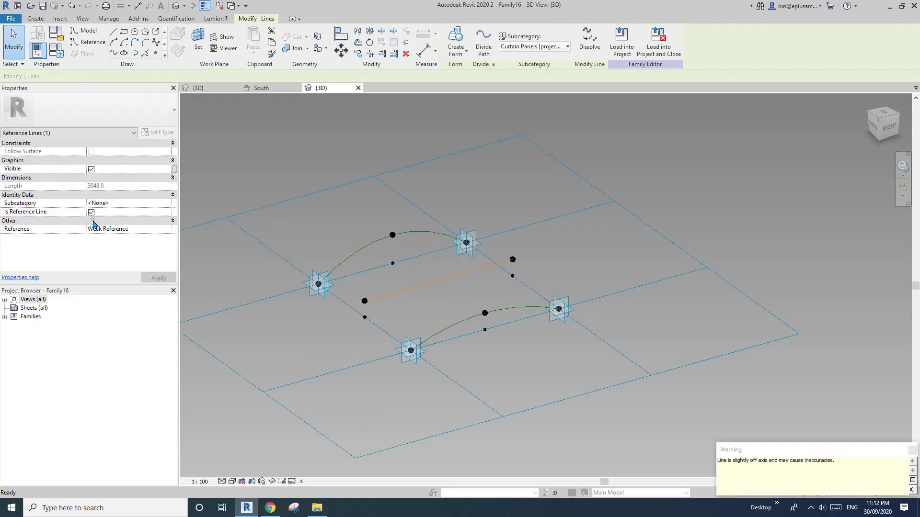
click(178, 47)
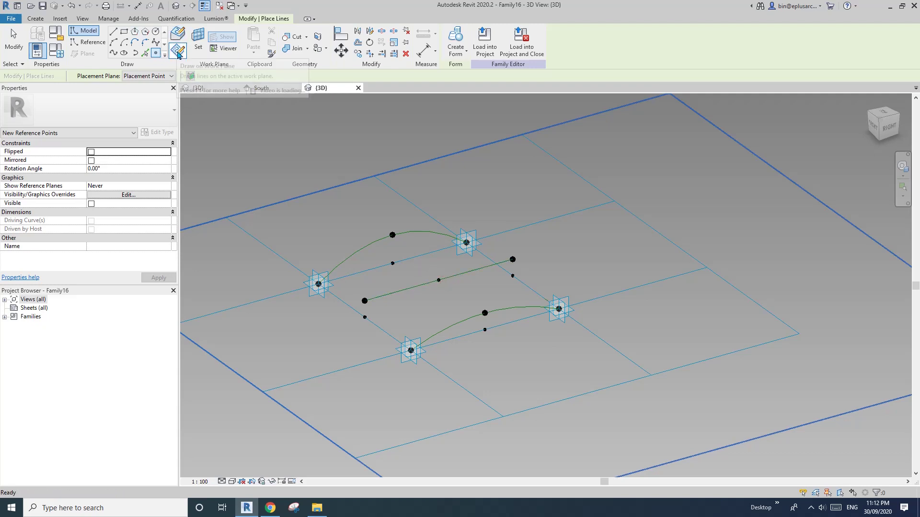
Place a point on the middle line's midpoint, using the midpoint reference as work plane
click(198, 39)
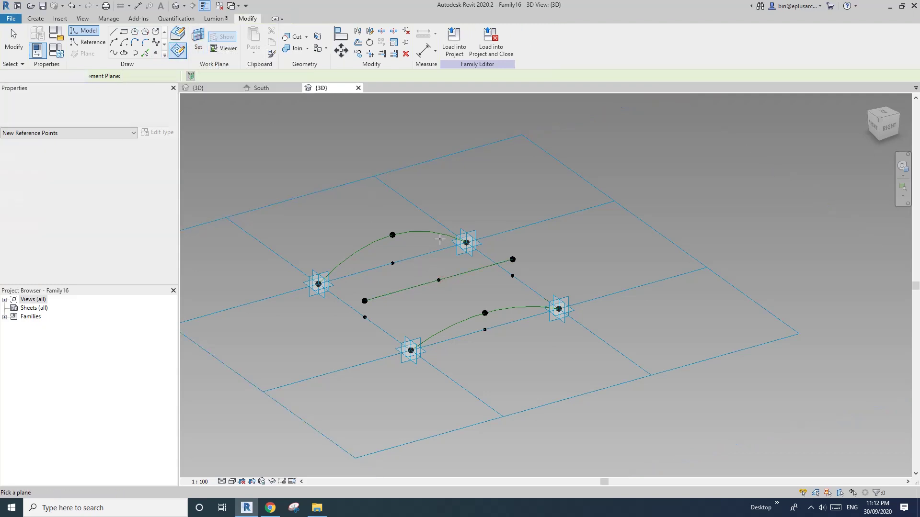
click(439, 280)
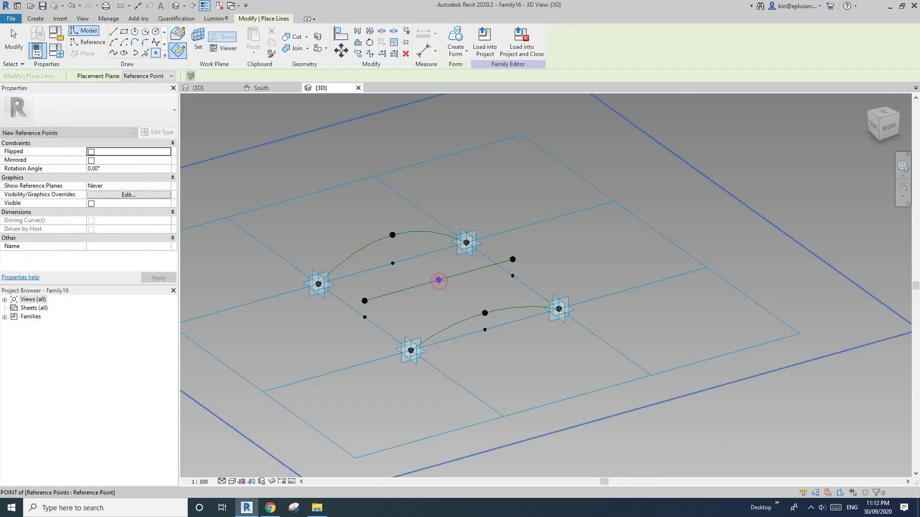
click(494, 284)
key(Escape)
click(438, 280)
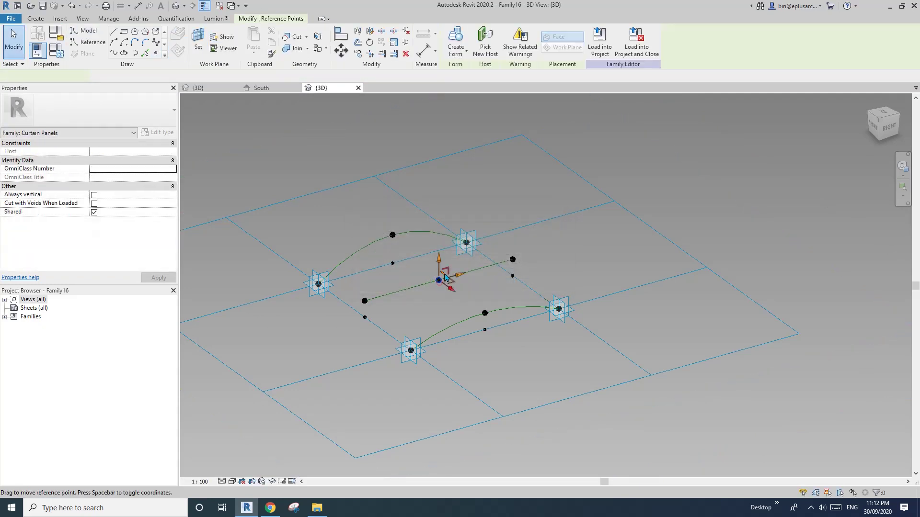
click(496, 293)
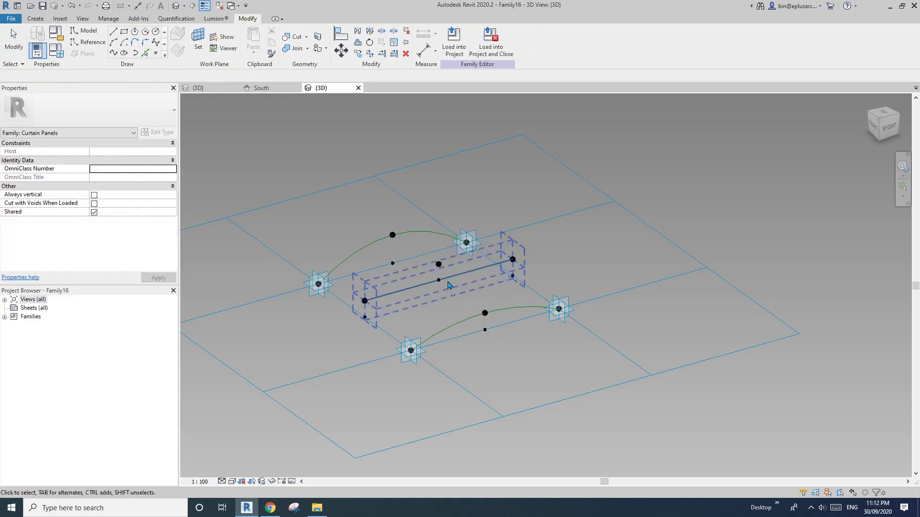
Draw a spline reference line through the raised midpoint and the middle line's two end points
click(439, 264)
shift+middle_drag(479, 307, 493, 278)
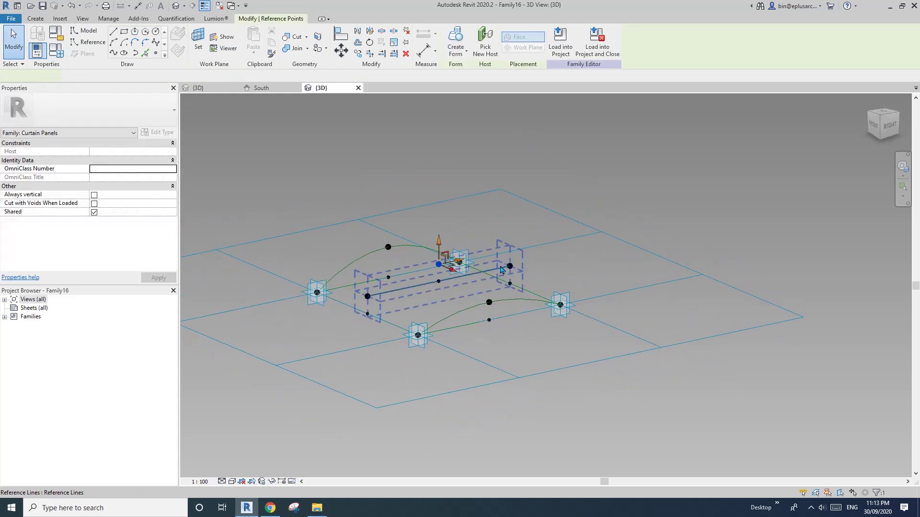
ctrl+click(510, 266)
ctrl+click(367, 298)
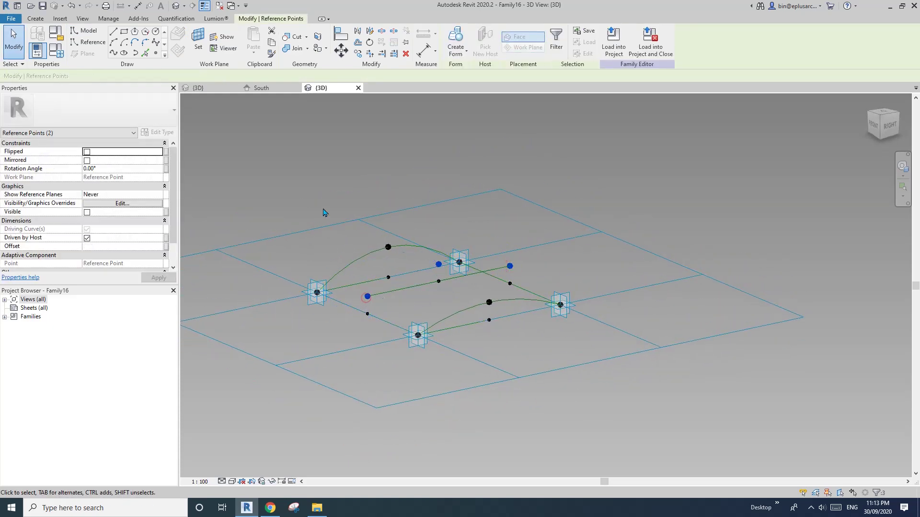
click(113, 53)
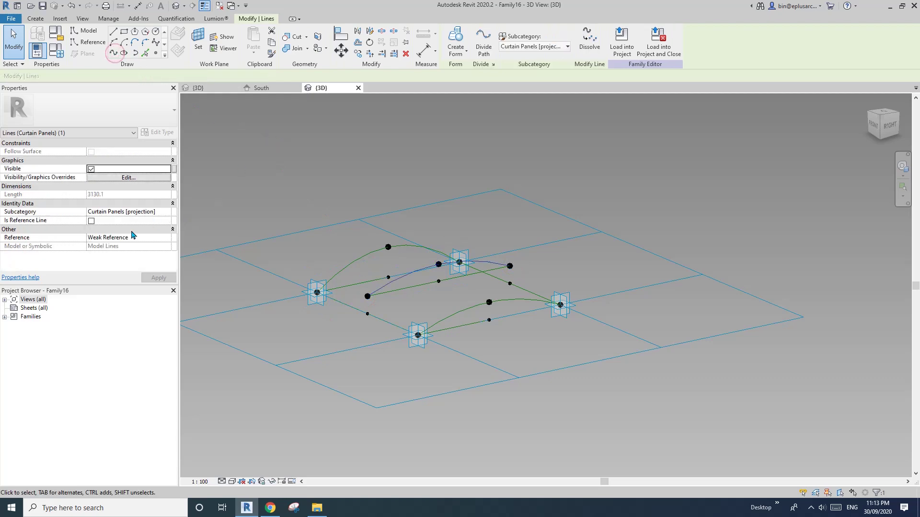
click(91, 221)
click(540, 182)
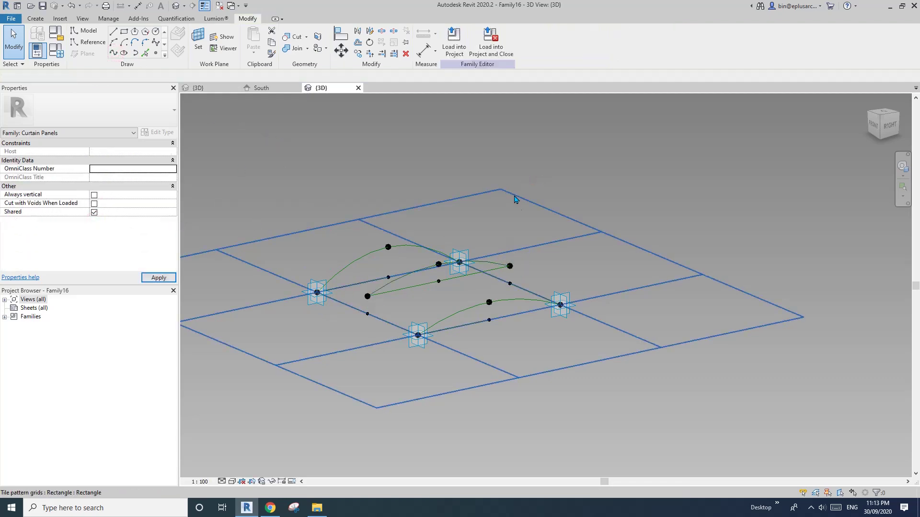
shift+middle_drag(509, 199, 400, 235)
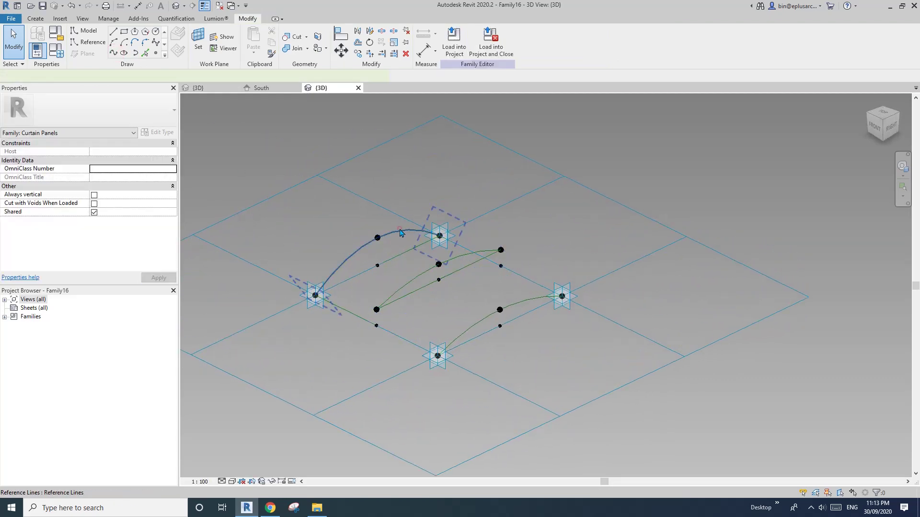
click(400, 233)
key(Tab)
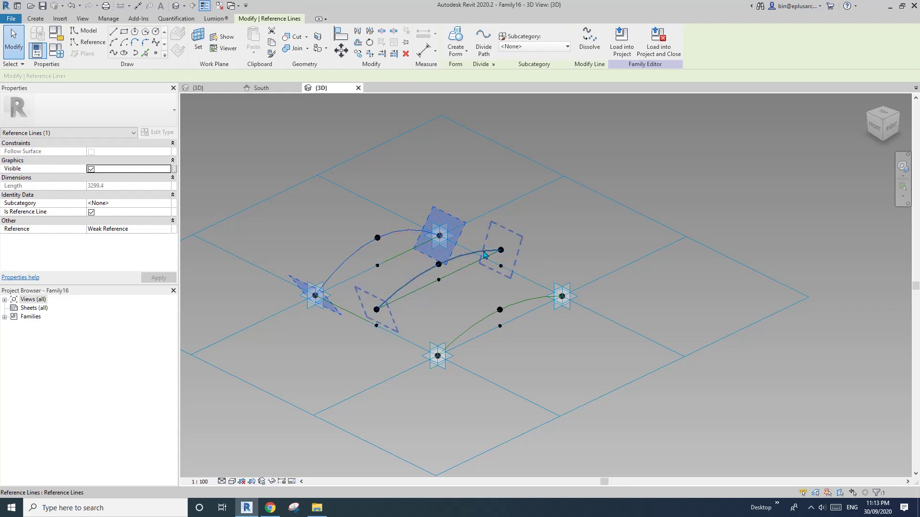
ctrl+click(484, 254)
ctrl+click(528, 305)
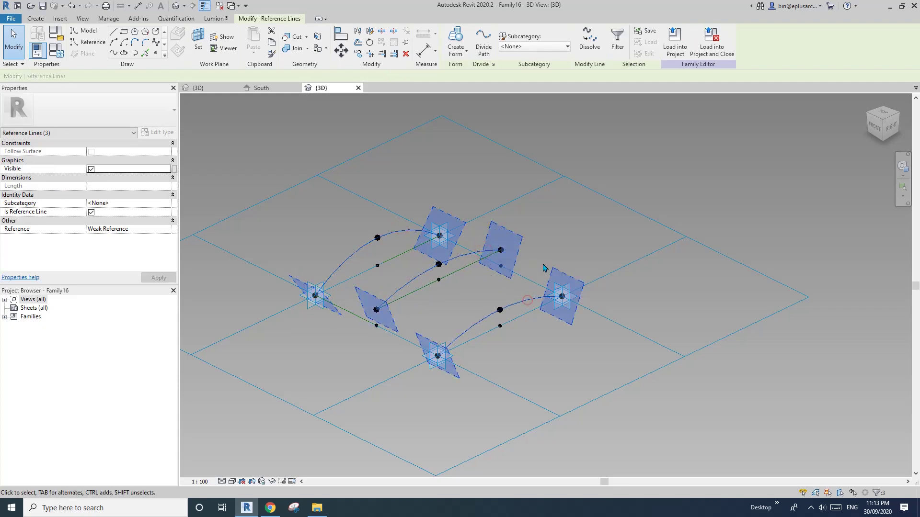
shift+middle_drag(528, 304, 473, 135)
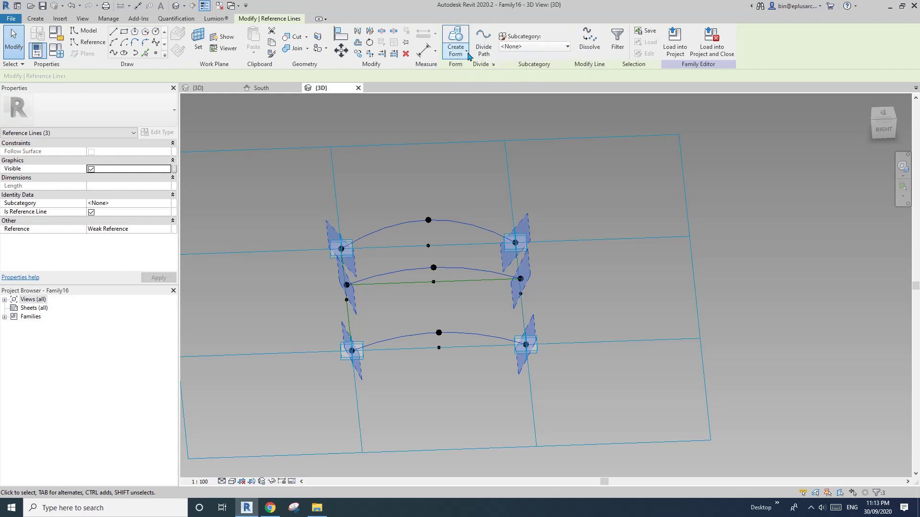
click(459, 39)
shift+middle_drag(481, 261, 589, 246)
shift+middle_drag(444, 291, 402, 347)
click(369, 336)
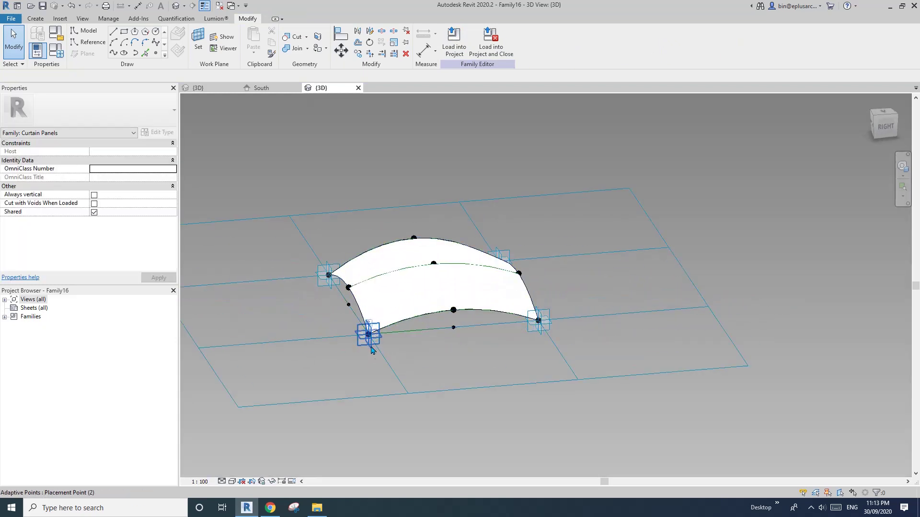
middle_drag(482, 309, 485, 319)
middle_drag(430, 304, 408, 328)
key(ctrl+z)
scroll(409, 326, up, 1)
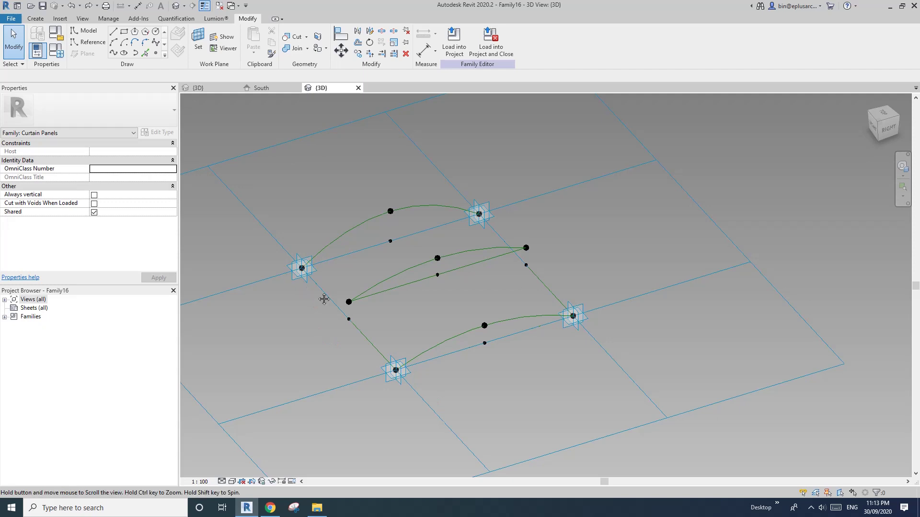
Host a reference point on the left adaptive placement point and select it
middle_drag(324, 299, 365, 300)
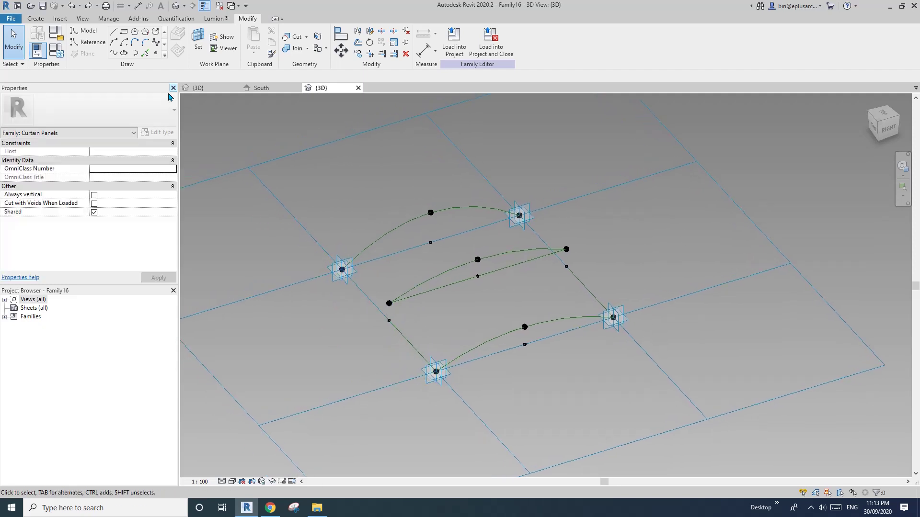
click(157, 53)
key(Escape)
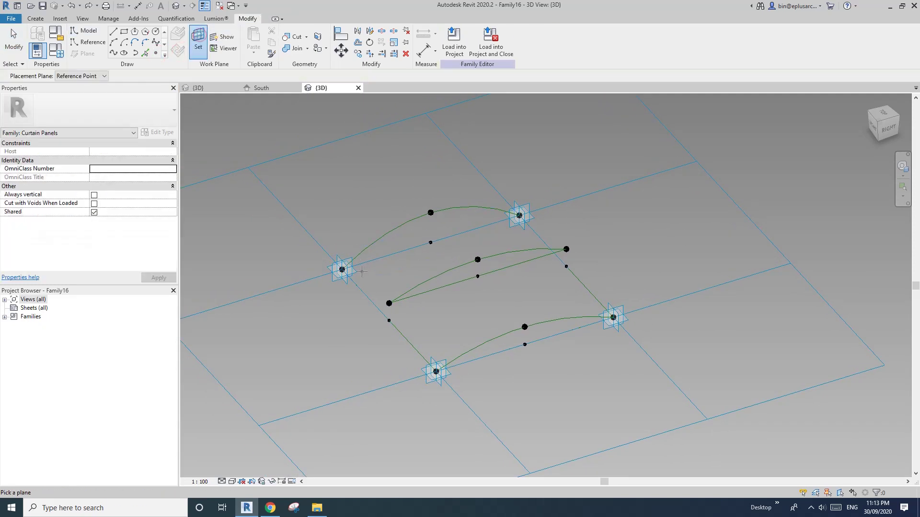
click(342, 271)
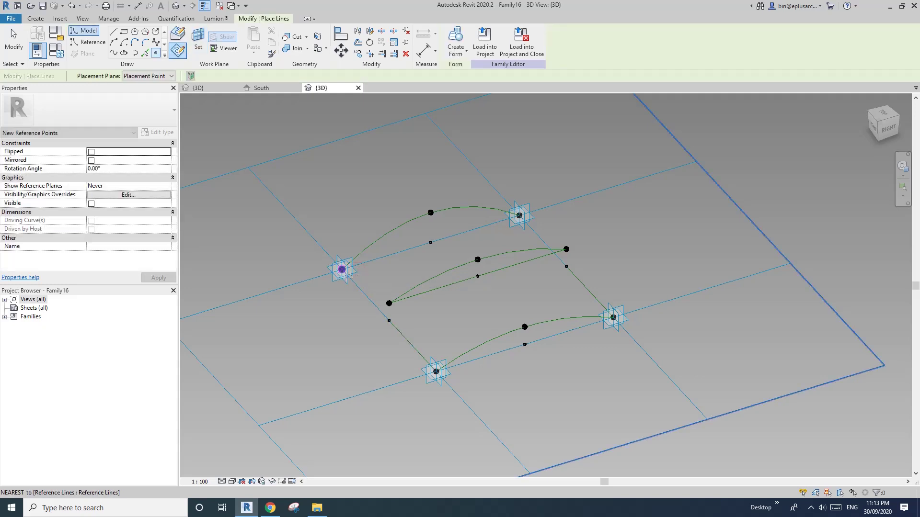
click(343, 276)
key(Escape)
click(343, 270)
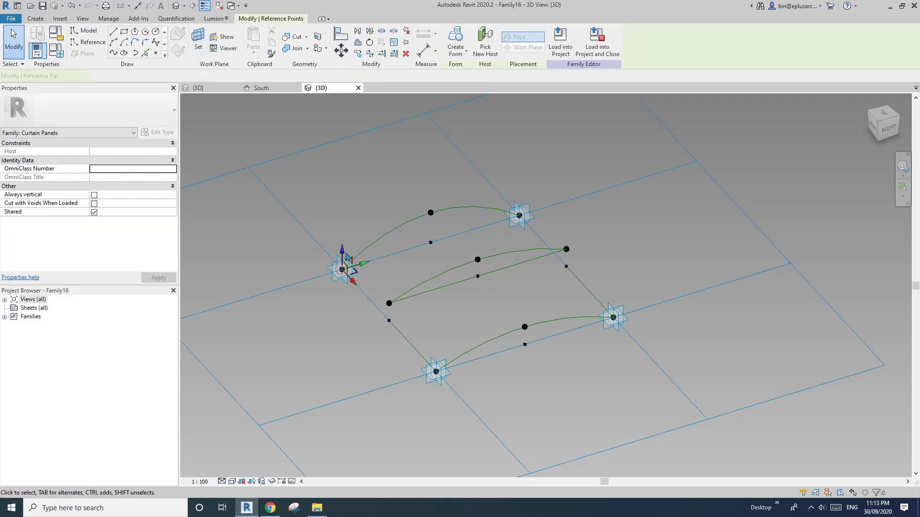
Lower the far corner's hosted reference point beneath its placement point
click(157, 53)
click(198, 40)
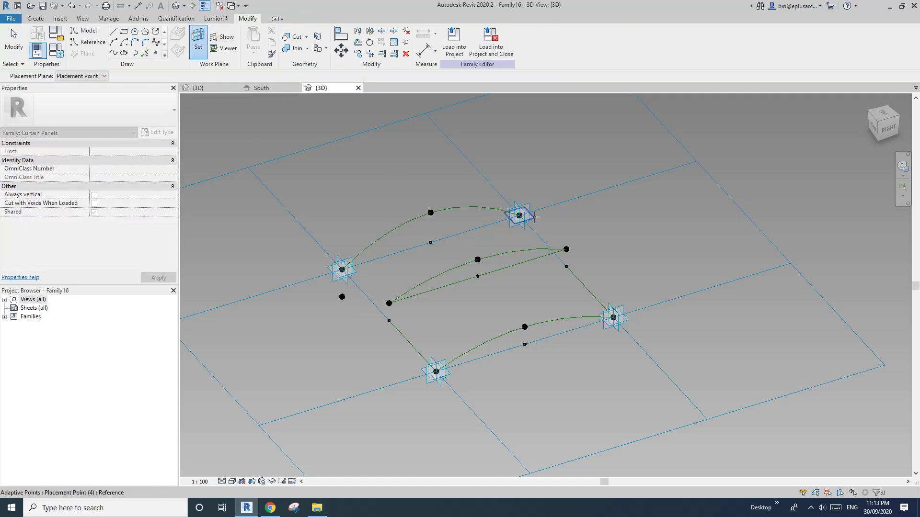
key(Escape)
key(Escape)
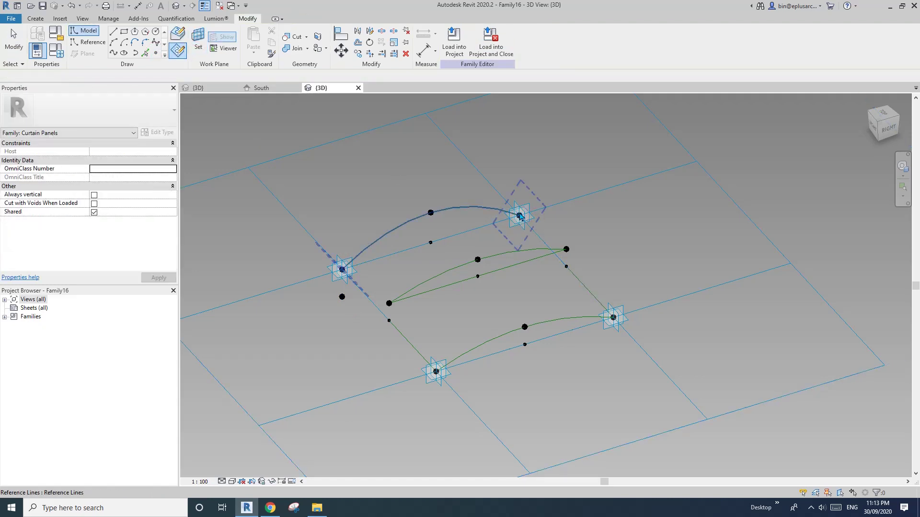
click(520, 215)
drag(523, 216, 521, 216)
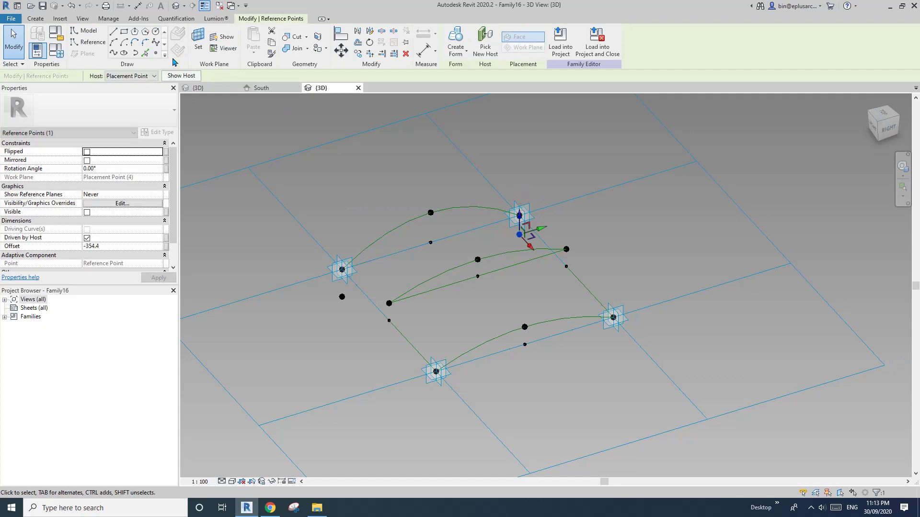
Host a reference point on the front placement point and drag it below the corner
click(156, 55)
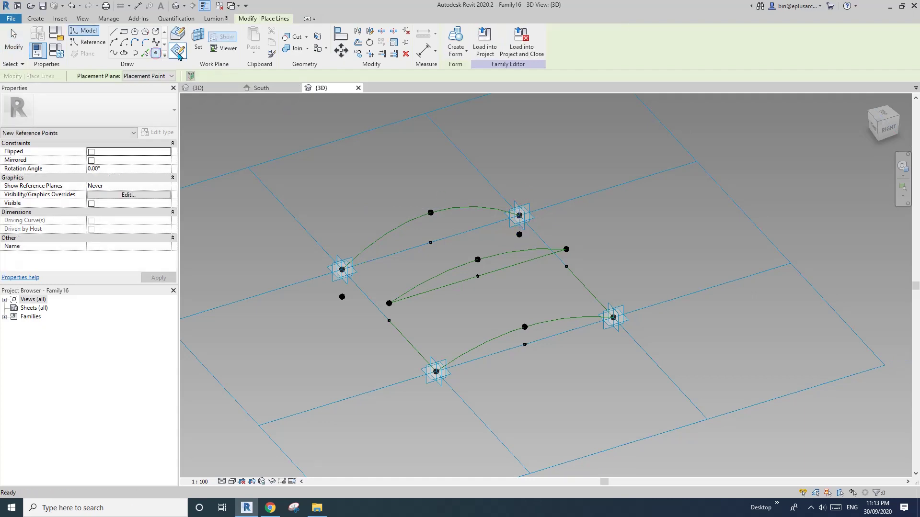
click(198, 39)
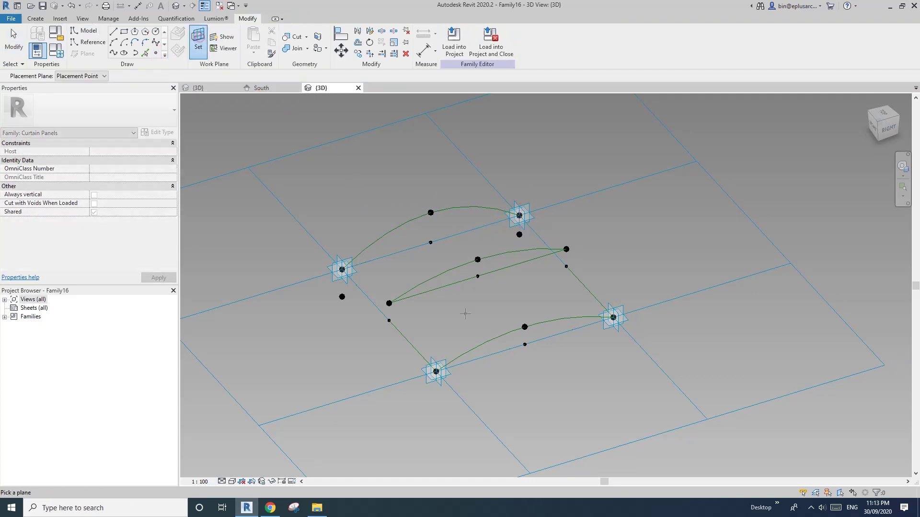
click(453, 375)
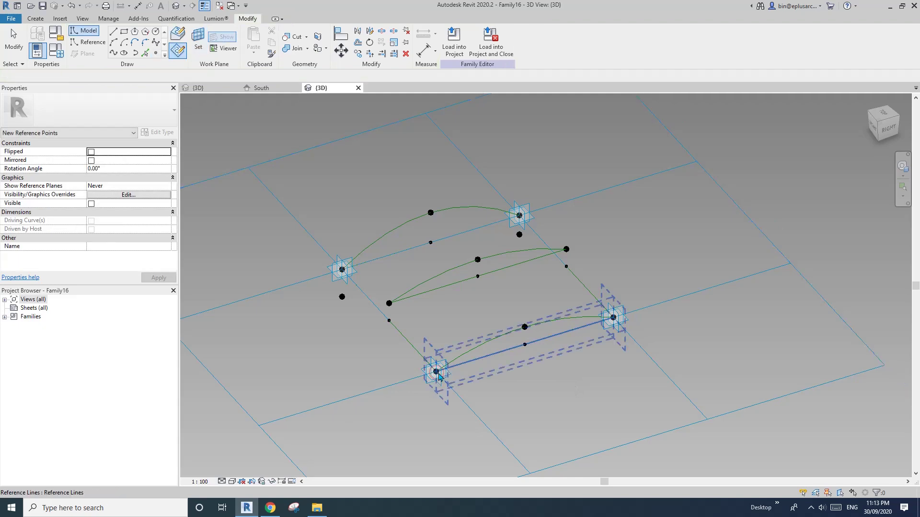
key(Escape)
middle_drag(436, 372, 416, 328)
click(415, 328)
drag(416, 333, 416, 334)
middle_drag(467, 335, 444, 351)
Host a reference point on the right placement point and select it
click(156, 53)
click(198, 41)
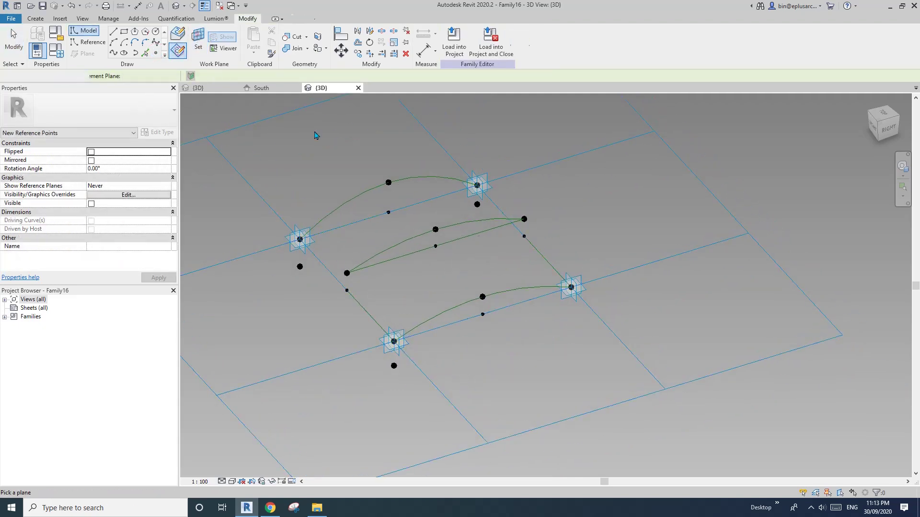
click(571, 288)
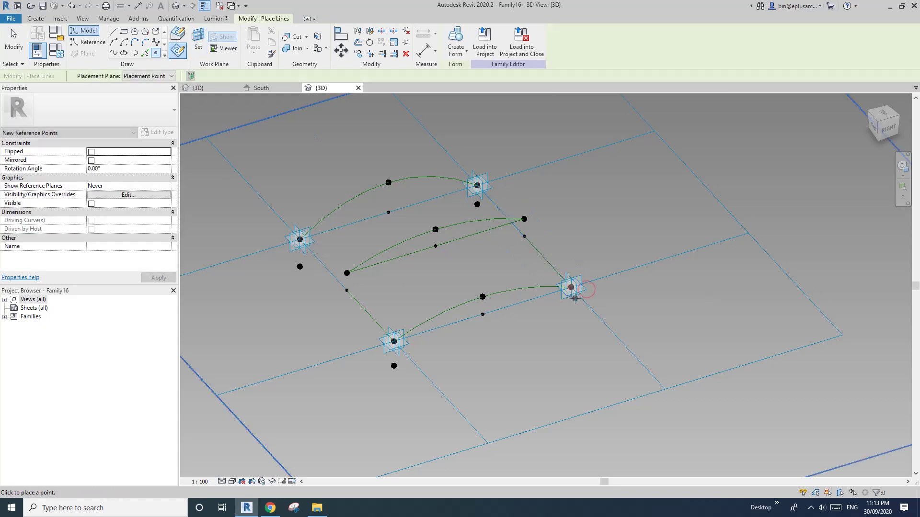
click(572, 289)
key(Escape)
click(573, 288)
middle_drag(595, 296, 595, 297)
key(Escape)
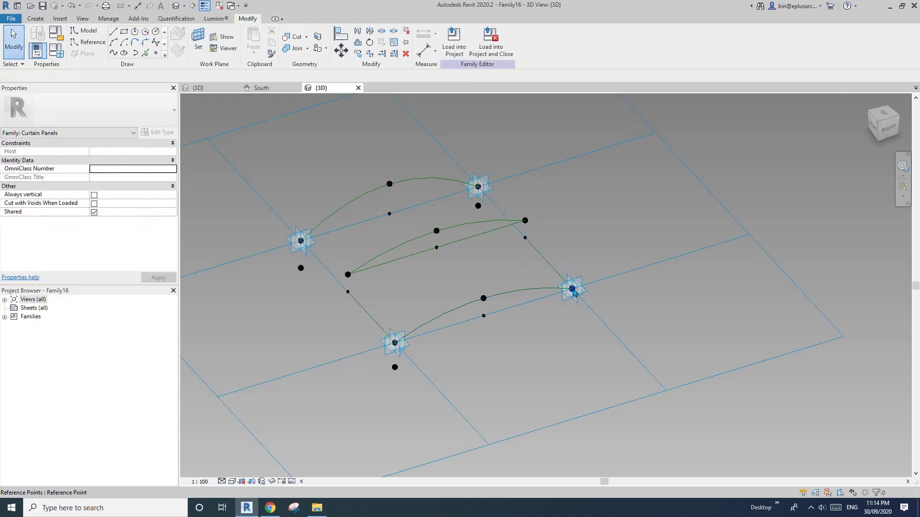
click(574, 289)
Lower the right point, then select all four reference points beneath the corners
drag(577, 292, 576, 295)
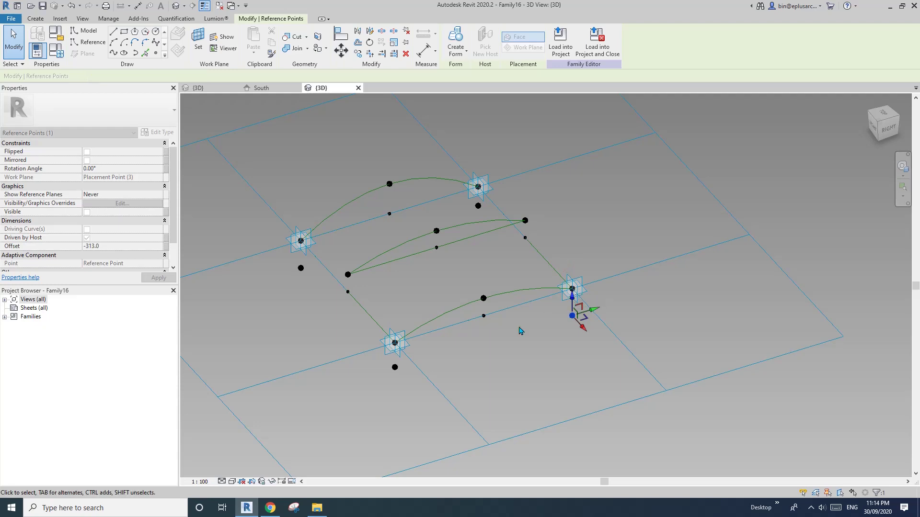
scroll(510, 341, down, 2)
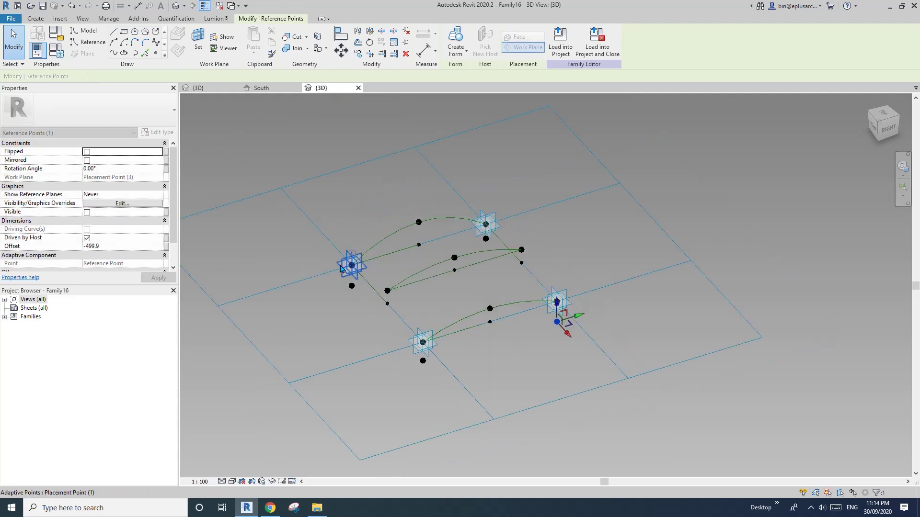
shift+middle_drag(485, 238, 482, 246)
click(480, 245)
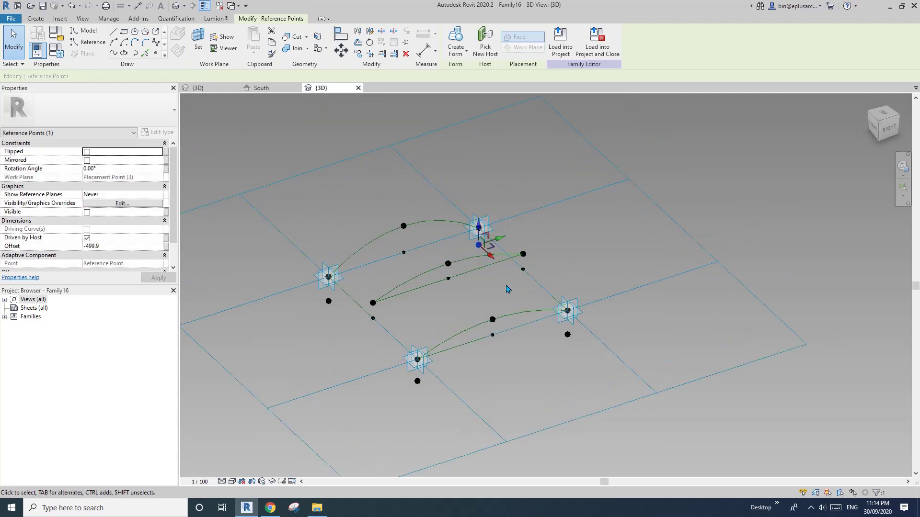
ctrl+click(568, 335)
mouse_move(438, 353)
middle_down()
mouse_move(430, 360)
mouse_move(431, 349)
middle_up()
ctrl+click(409, 388)
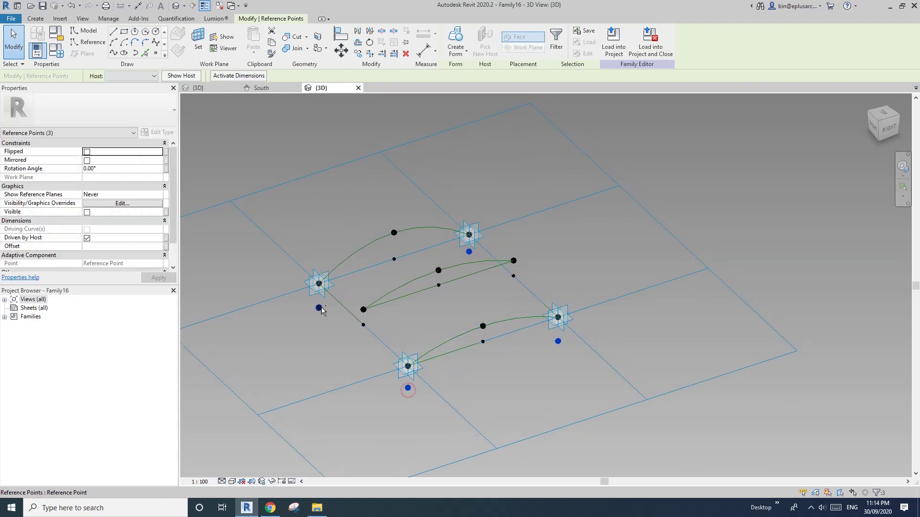
ctrl+click(319, 308)
scroll(435, 302, up, 1)
mouse_move(459, 313)
shift+middle_down()
mouse_move(463, 320)
mouse_move(456, 311)
shift+middle_up()
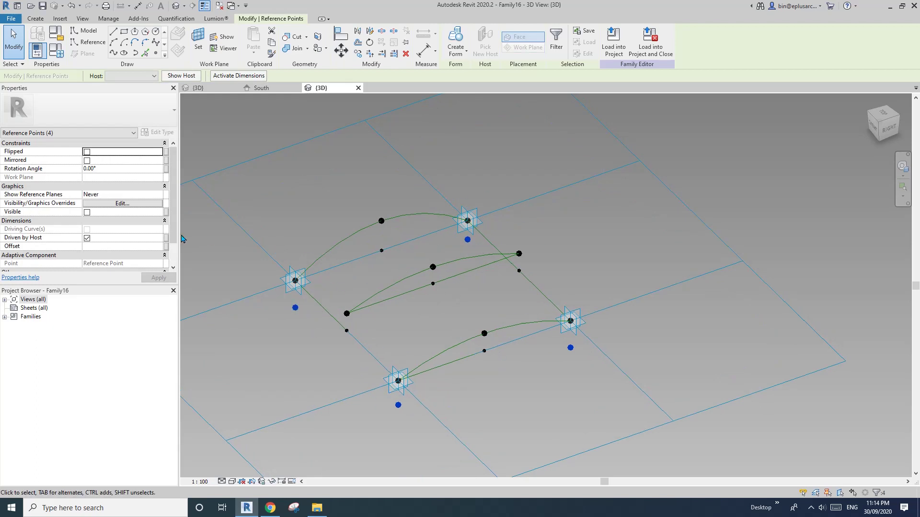
Associate their Offset with a new type parameter OFN, reading −506.3
click(166, 247)
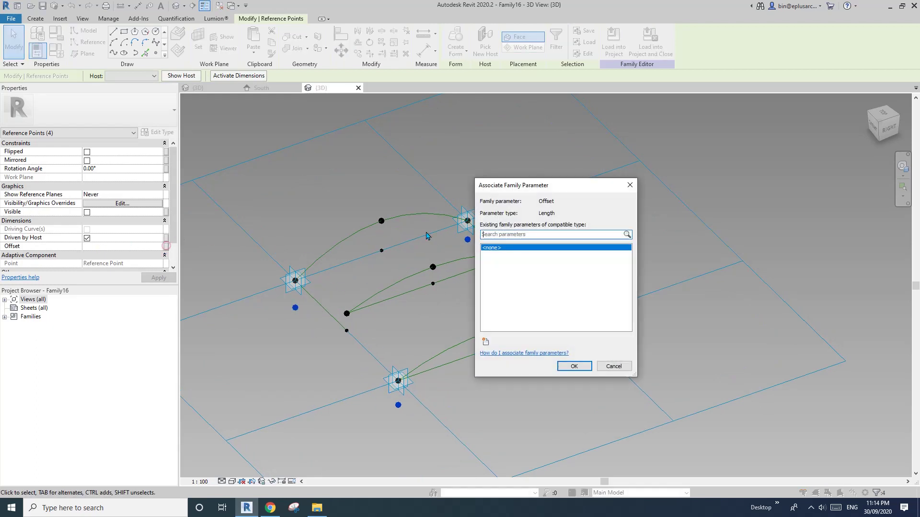
click(485, 343)
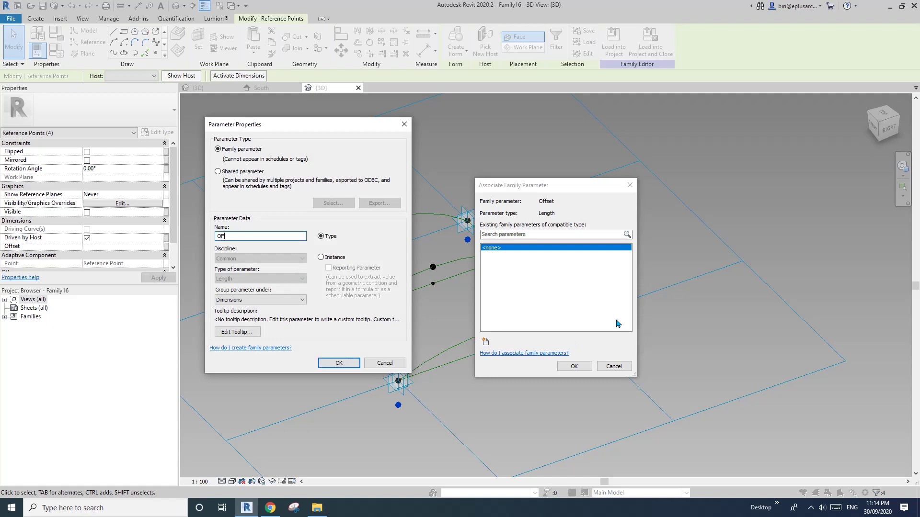
click(356, 362)
click(574, 366)
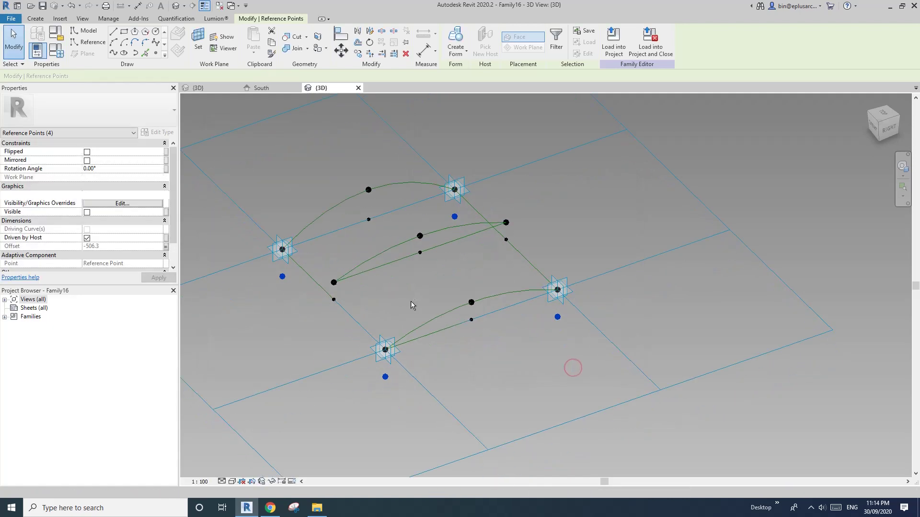
shift+middle_drag(411, 305, 405, 288)
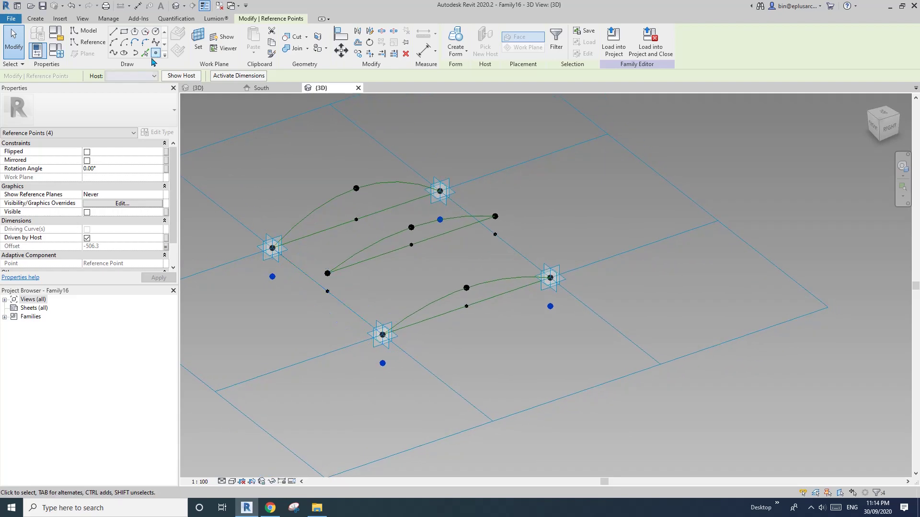
Host new offset reference points on the near and far edge points, dismissing the warnings
click(155, 53)
key(Escape)
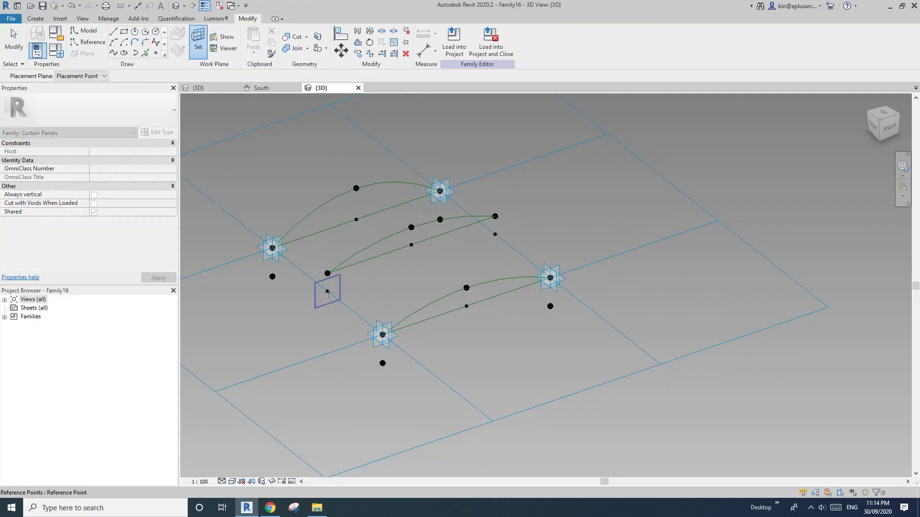
click(327, 292)
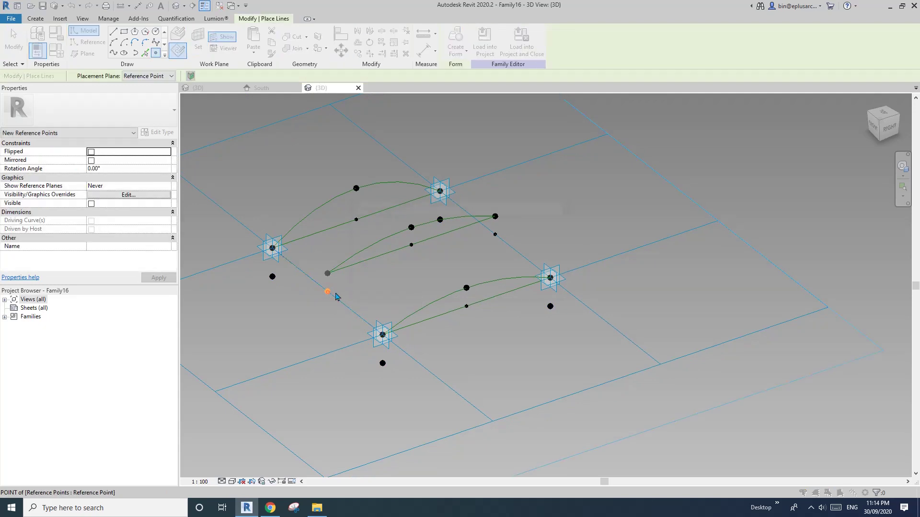
click(492, 285)
key(Escape)
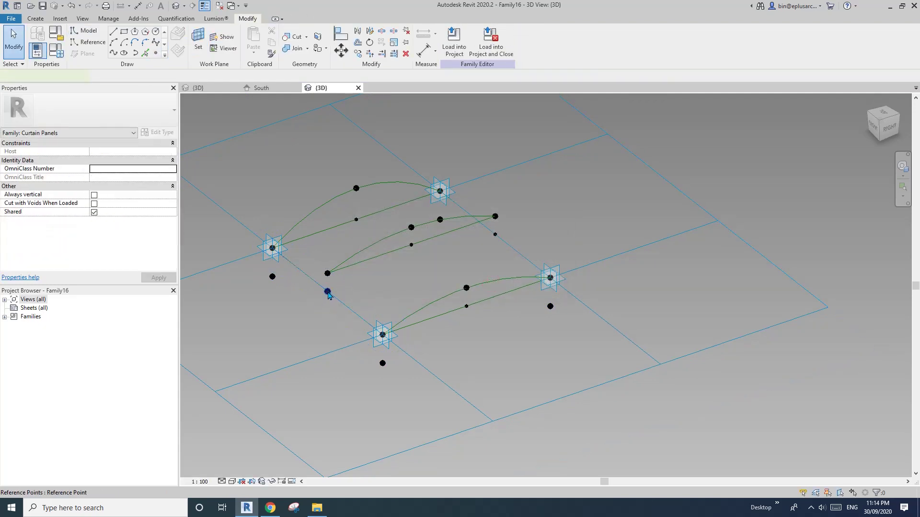
click(327, 272)
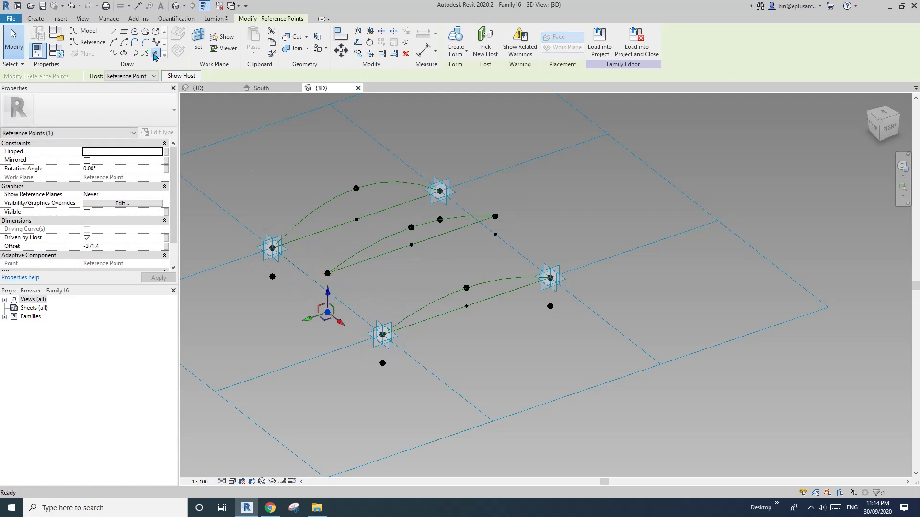
click(198, 41)
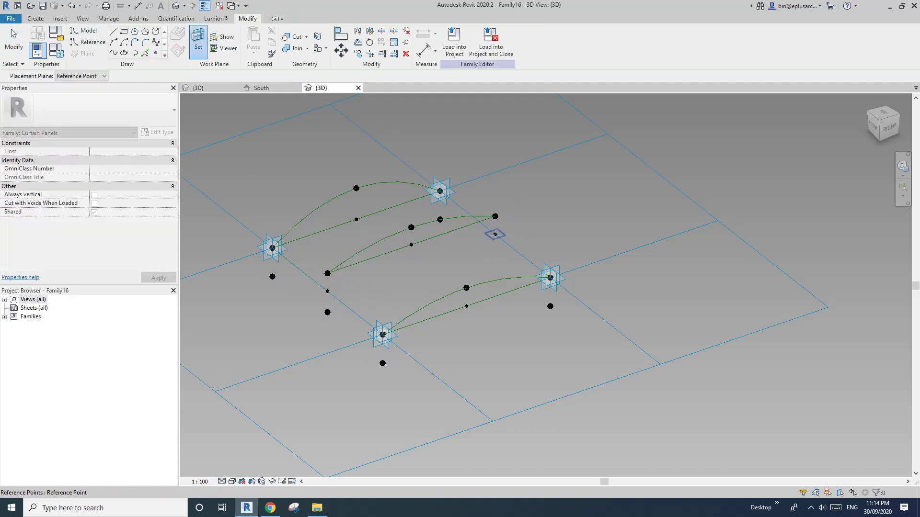
click(495, 234)
click(495, 235)
click(490, 283)
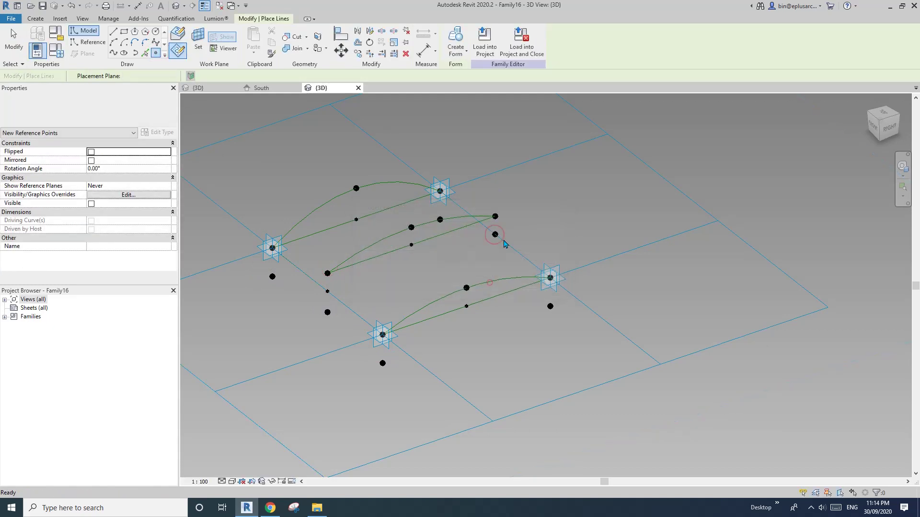
key(Escape)
click(496, 238)
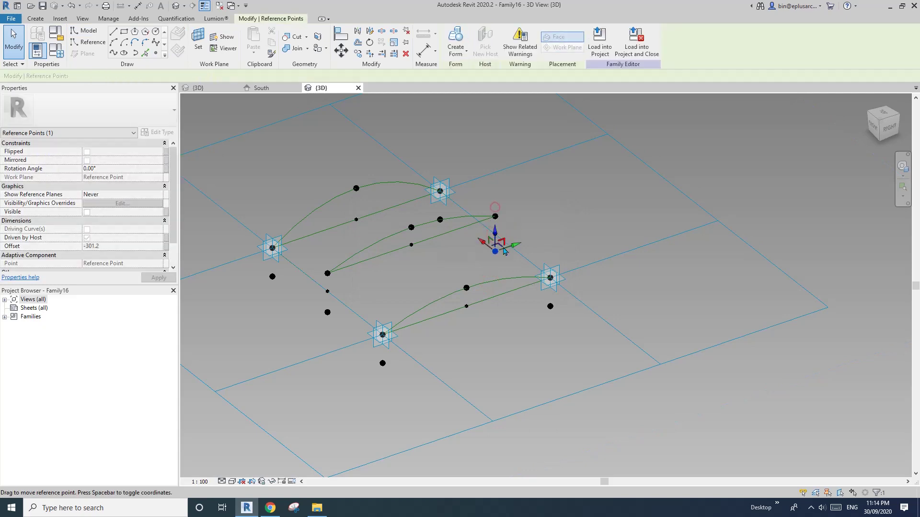
Select both edge offset points and associate their Offset with a new parameter OFN2
key(Escape)
click(495, 252)
ctrl+click(328, 313)
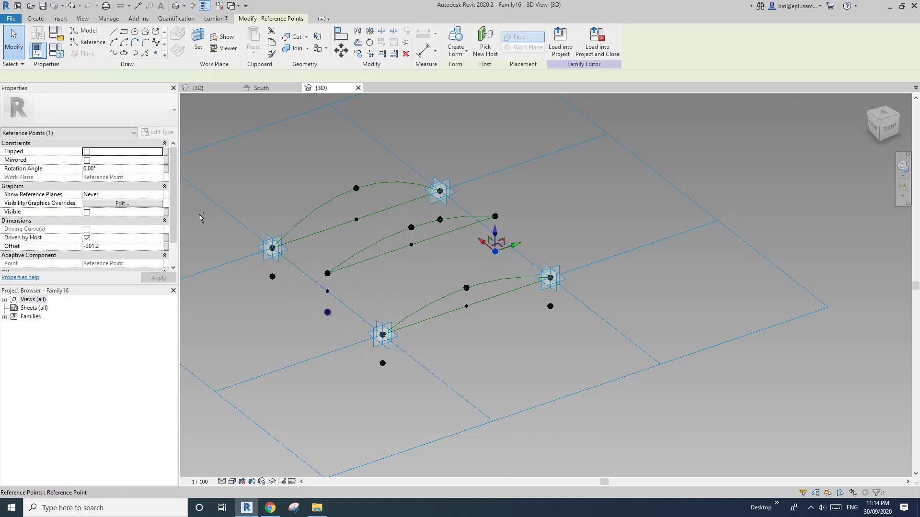
ctrl+click(327, 312)
click(167, 246)
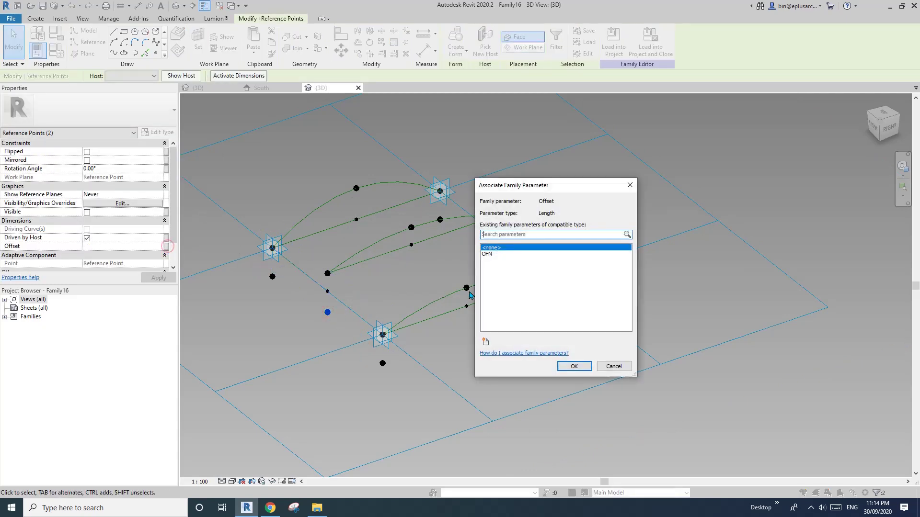
click(486, 342)
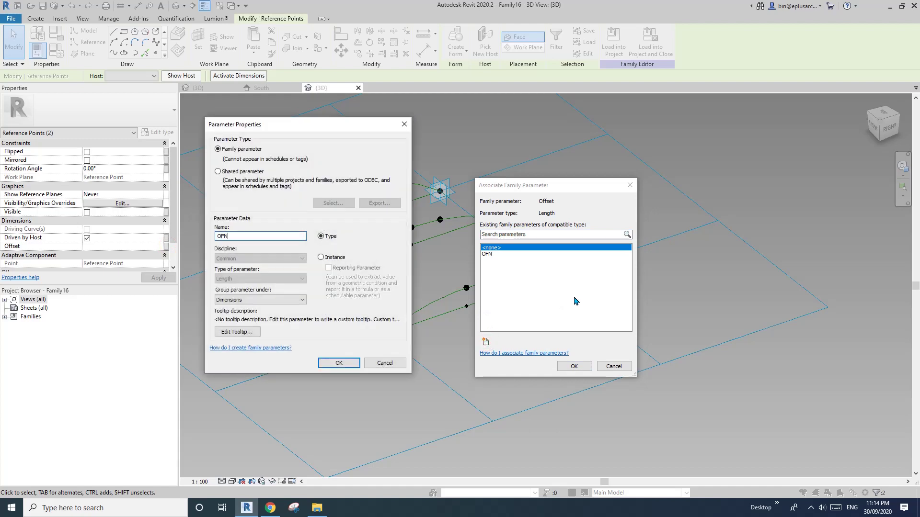
click(346, 362)
click(575, 367)
shift+middle_drag(467, 326, 454, 303)
key(Escape)
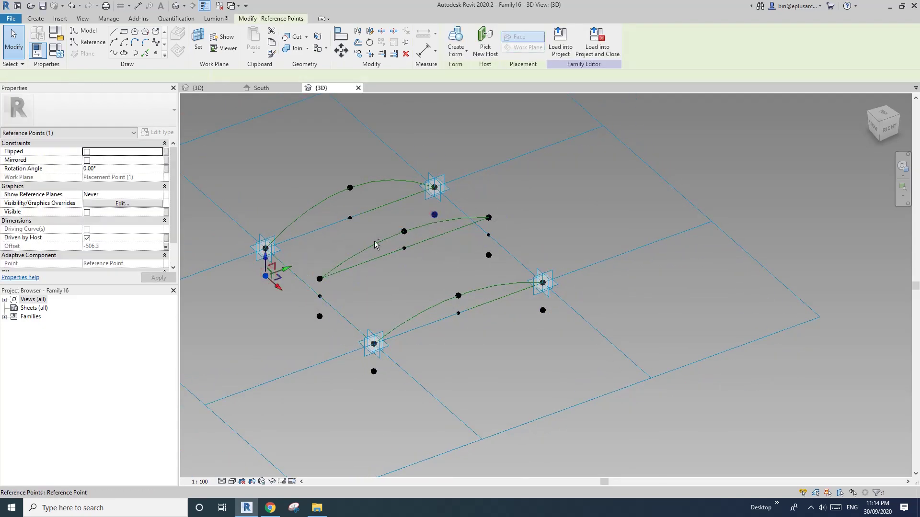
Join three pairs of opposite offset points with splines marked Is Reference Line
ctrl+click(435, 215)
click(113, 53)
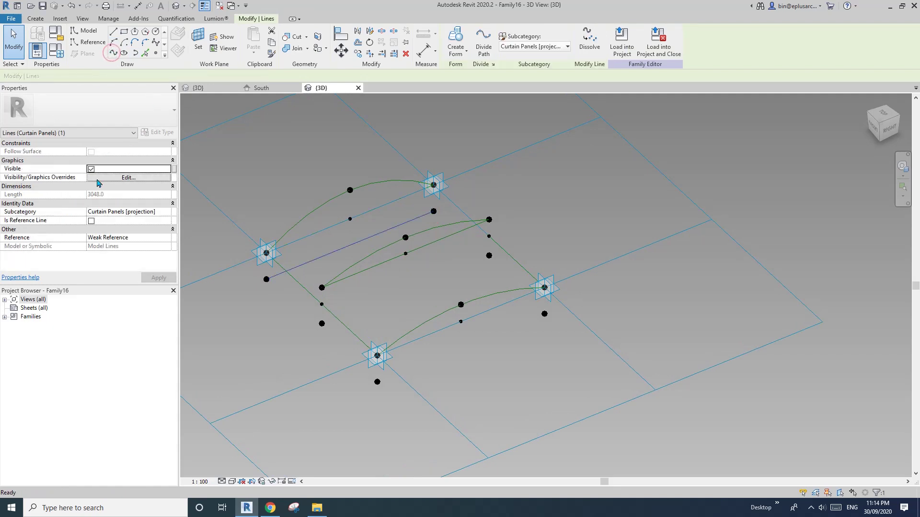
click(91, 221)
key(Escape)
click(321, 323)
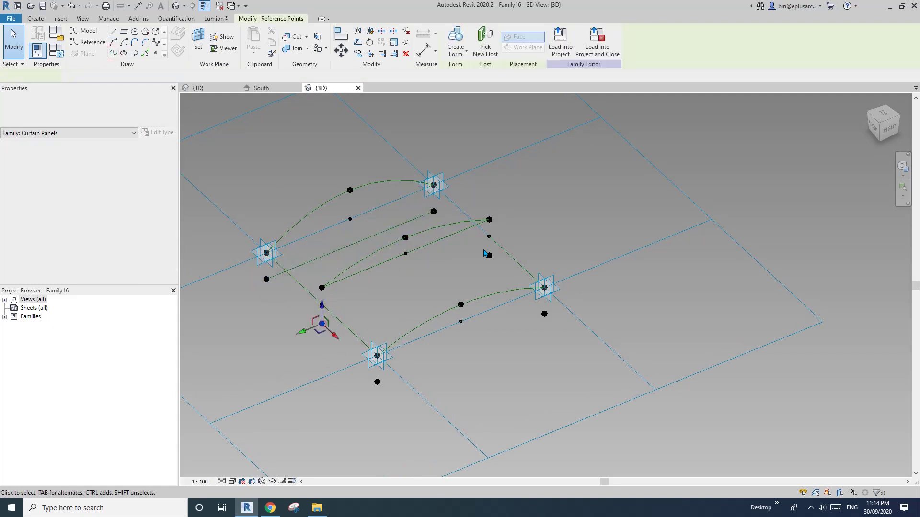
ctrl+click(489, 257)
click(113, 53)
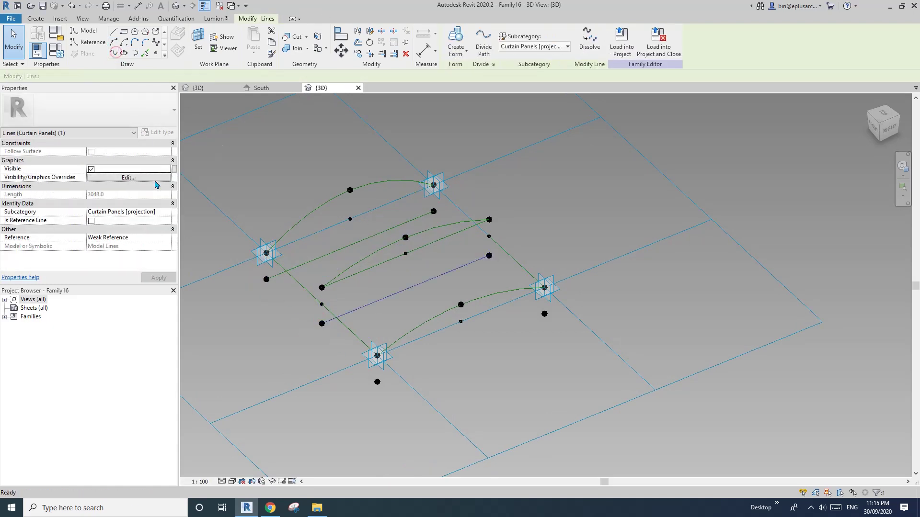
click(91, 221)
key(Escape)
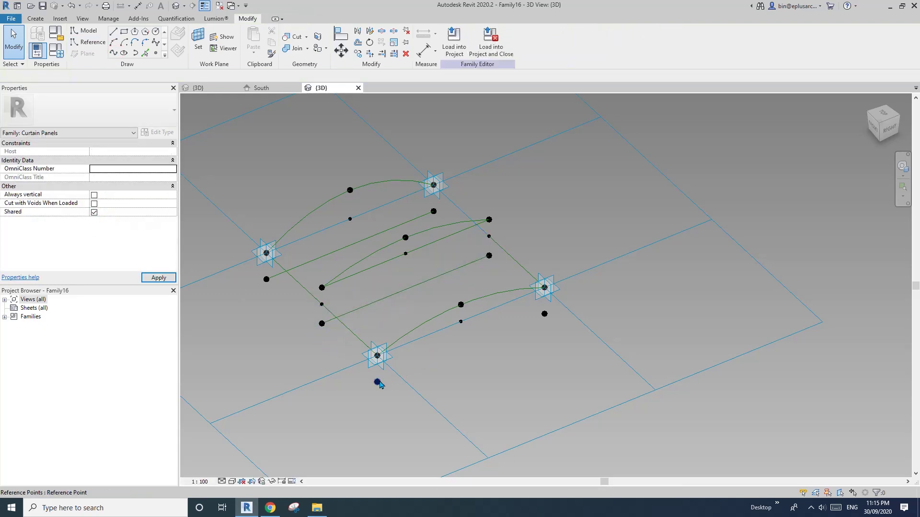
click(377, 382)
ctrl+click(544, 314)
click(113, 53)
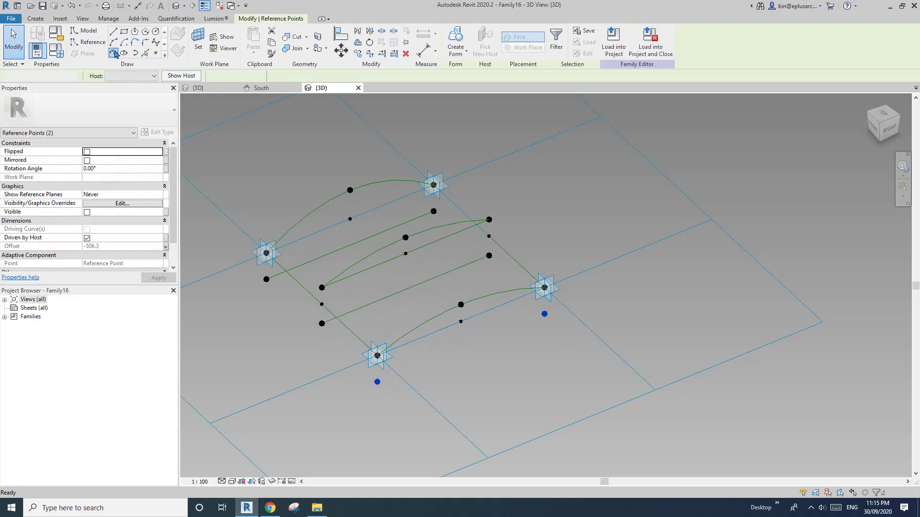
click(91, 221)
key(Escape)
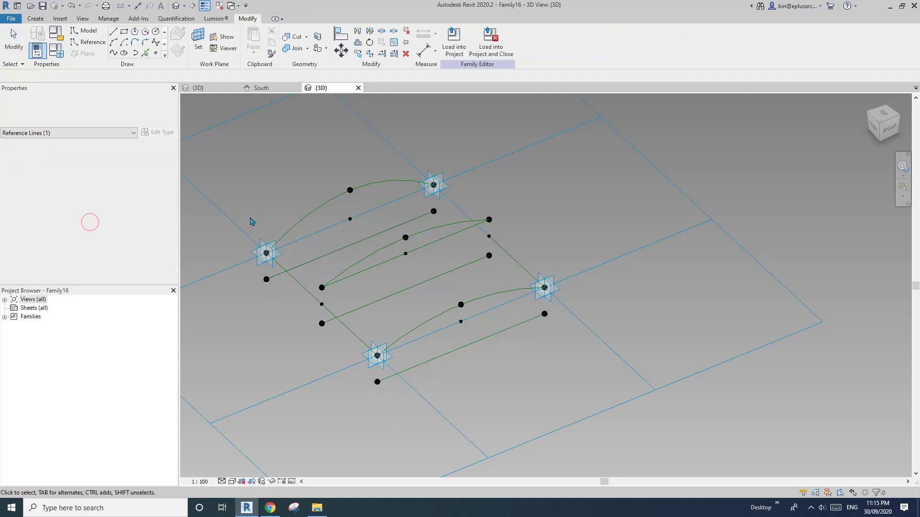
Connect two left-side points to their offset points with short reference lines
drag(248, 200, 278, 304)
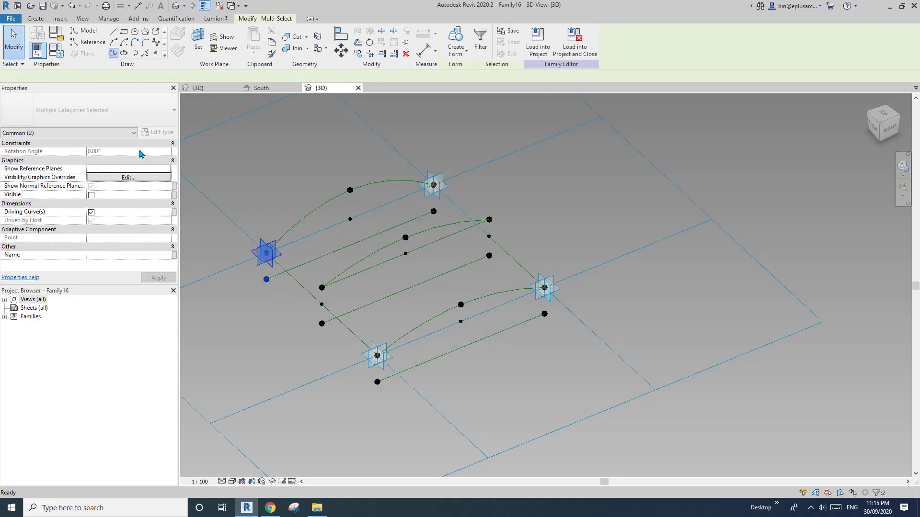
click(113, 53)
click(91, 221)
key(Escape)
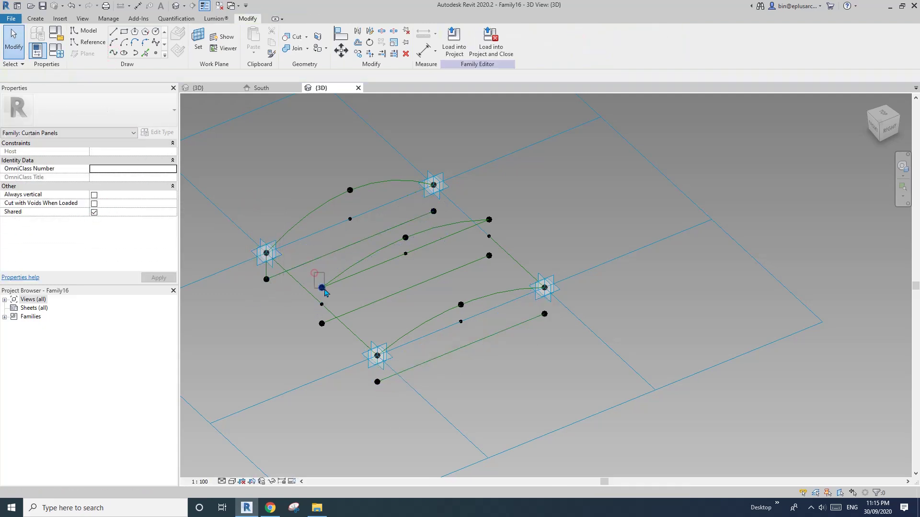
ctrl+click(307, 322)
click(113, 53)
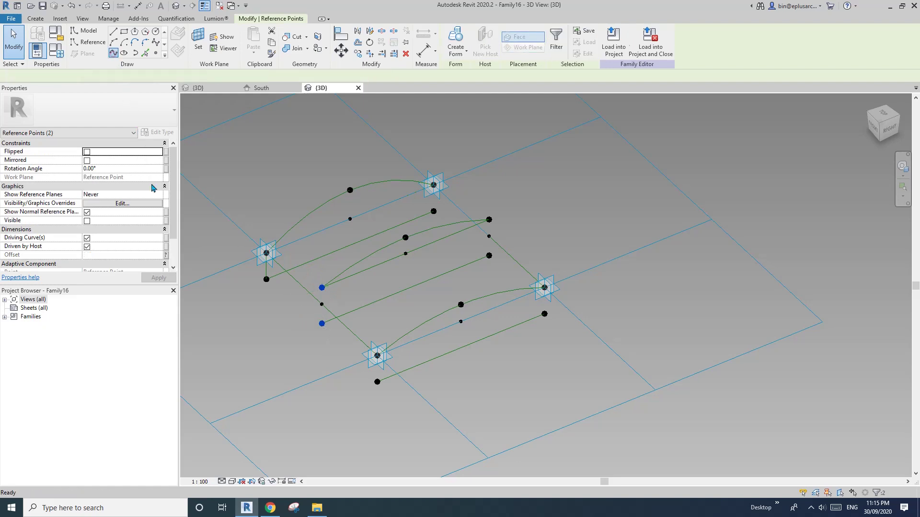
click(91, 221)
key(Escape)
Connect the front, right and far points to their offset points with reference lines
drag(365, 327, 387, 372)
ctrl+click(377, 381)
click(113, 52)
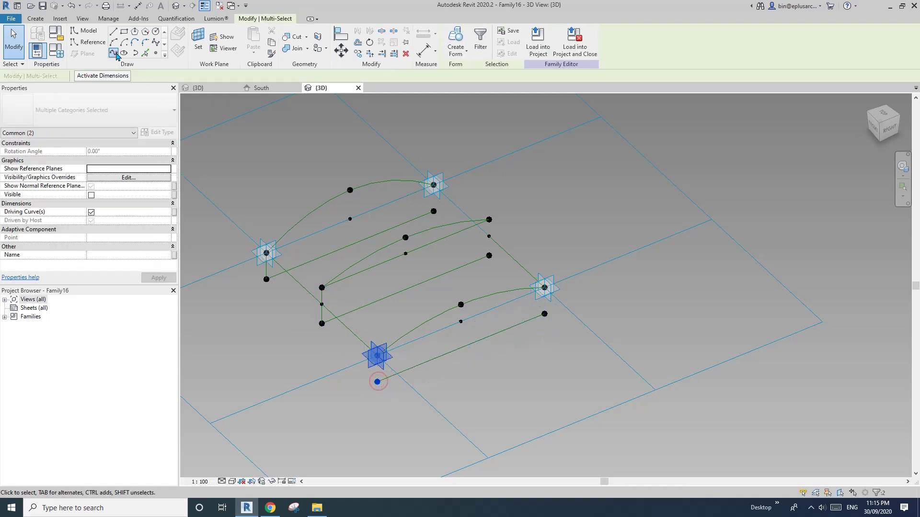
click(91, 221)
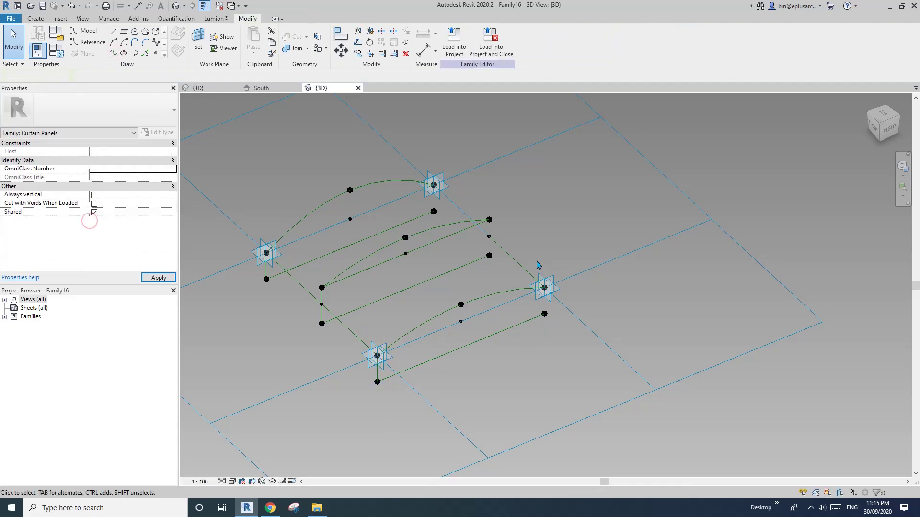
click(113, 53)
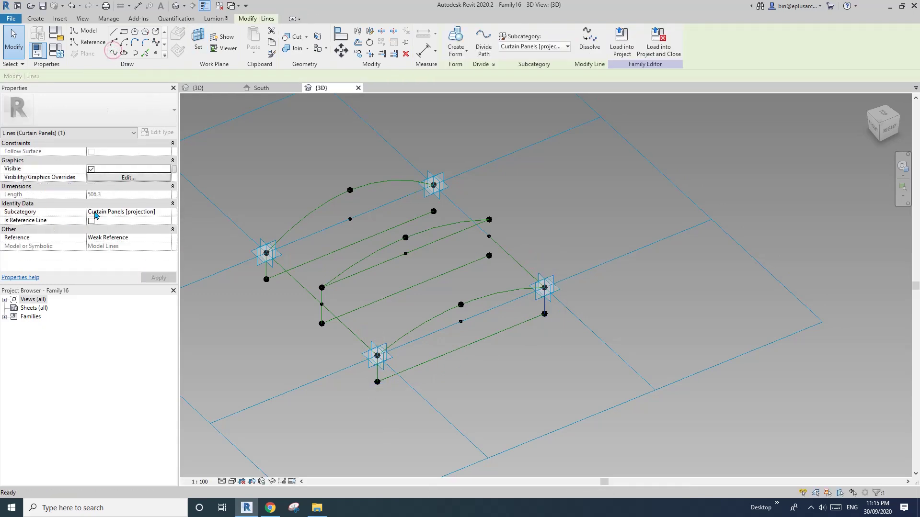
click(91, 220)
click(513, 226)
click(489, 220)
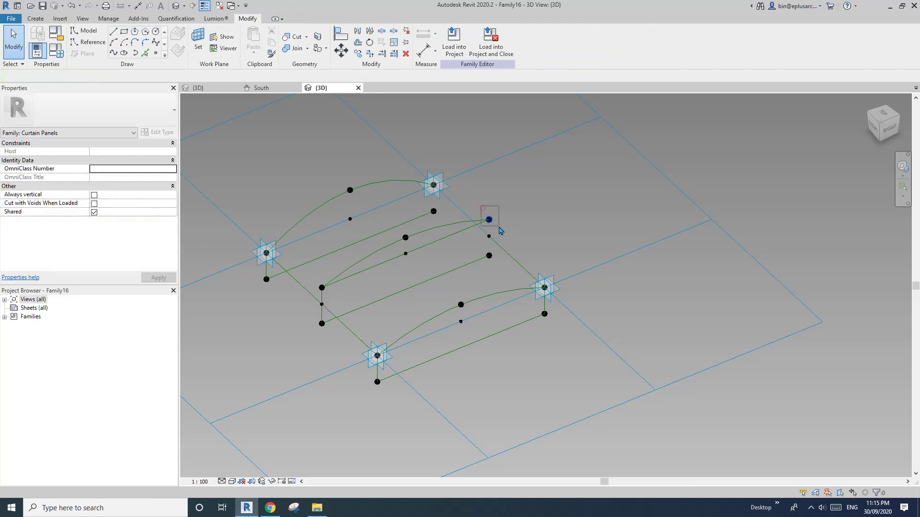
ctrl+click(489, 256)
click(113, 53)
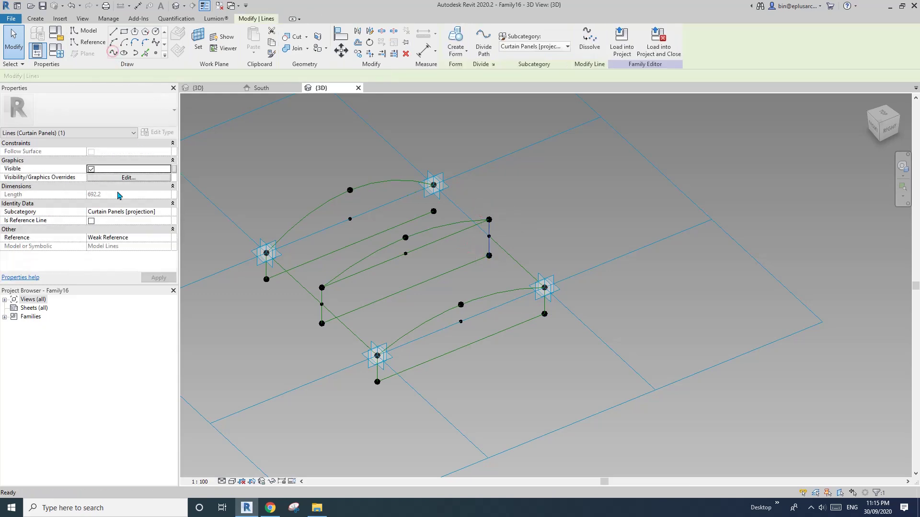
click(91, 221)
click(409, 168)
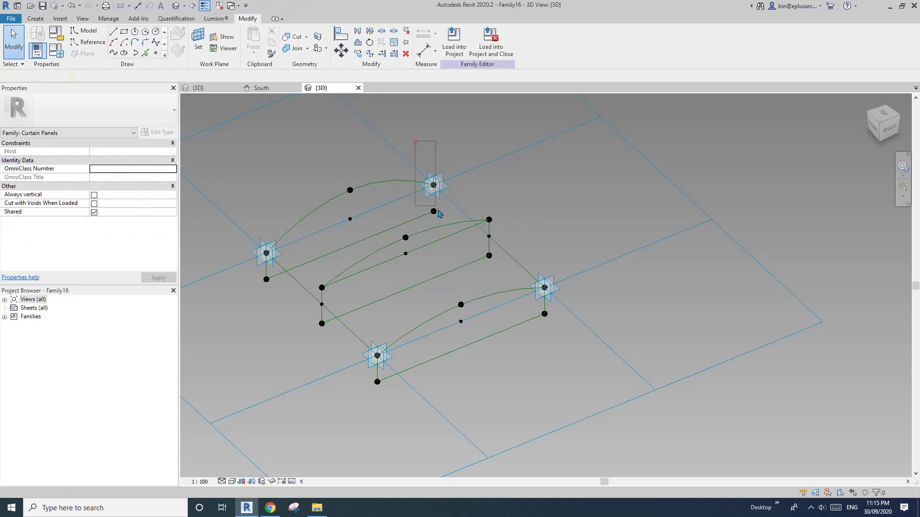
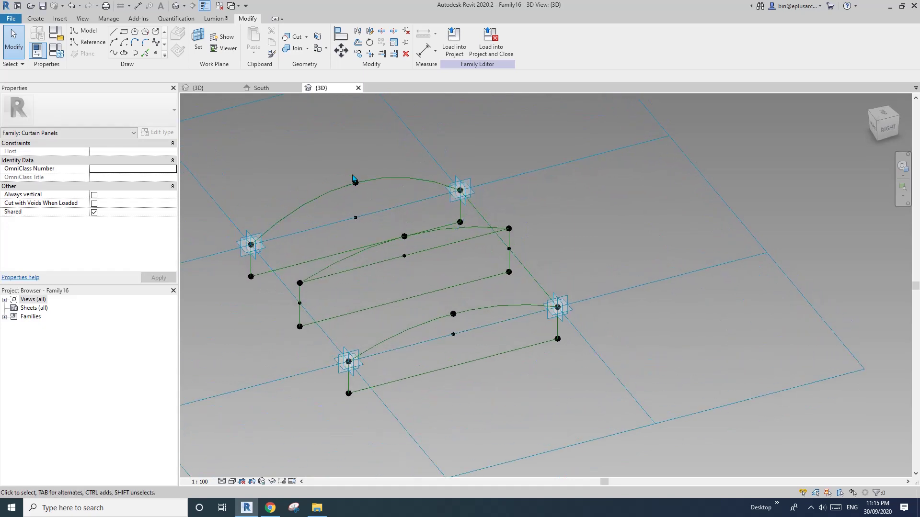
Link the back and front arc top points' Offset to a new type parameter OF1
click(374, 197)
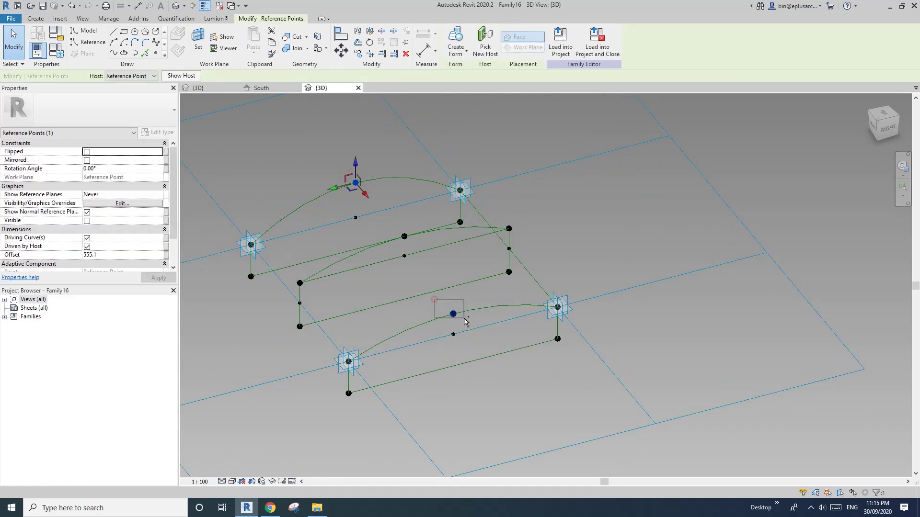
ctrl+click(453, 314)
shift+middle_drag(486, 320, 524, 287)
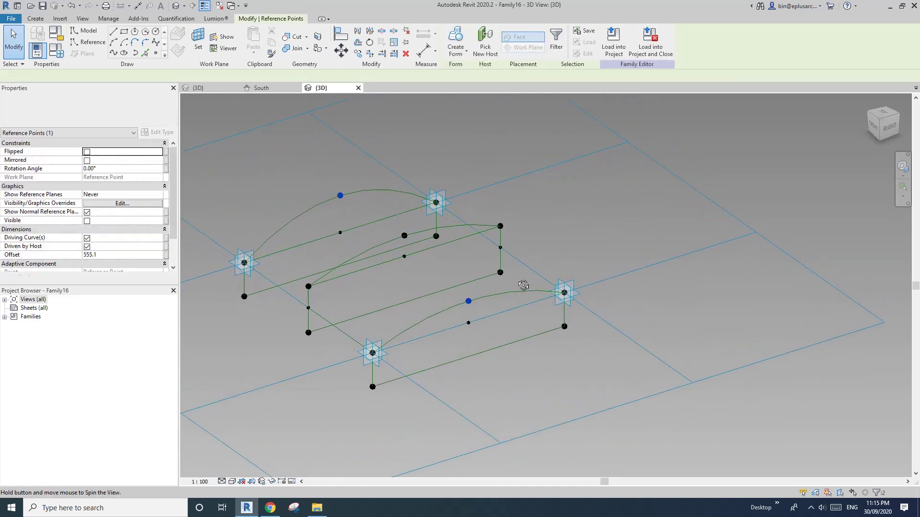
click(165, 255)
click(486, 341)
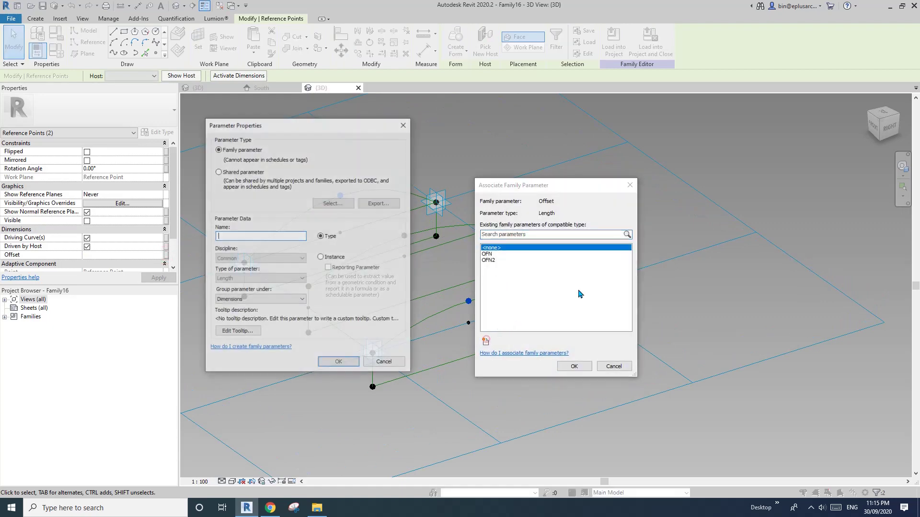
text(OF1)
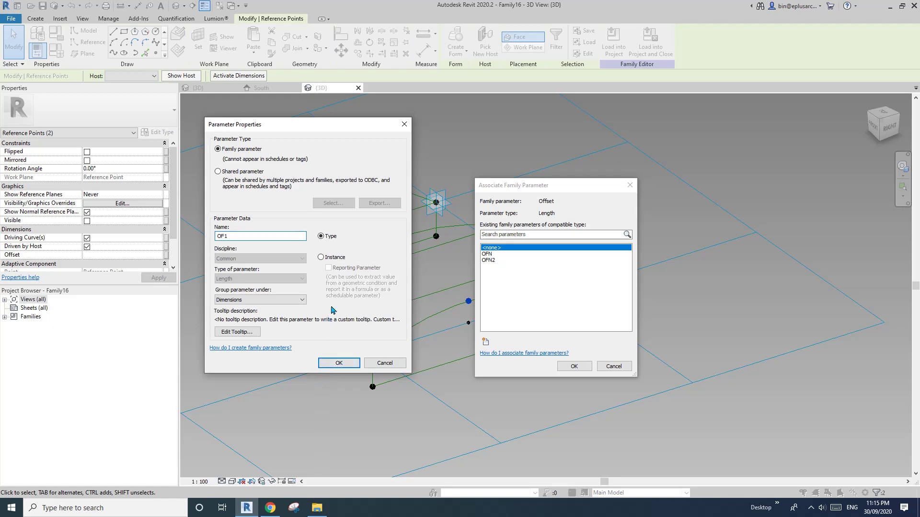
click(345, 361)
click(574, 366)
Link another arc control point and its matching corner point's Offset to new parameter OF2
shift+middle_drag(414, 323, 307, 273)
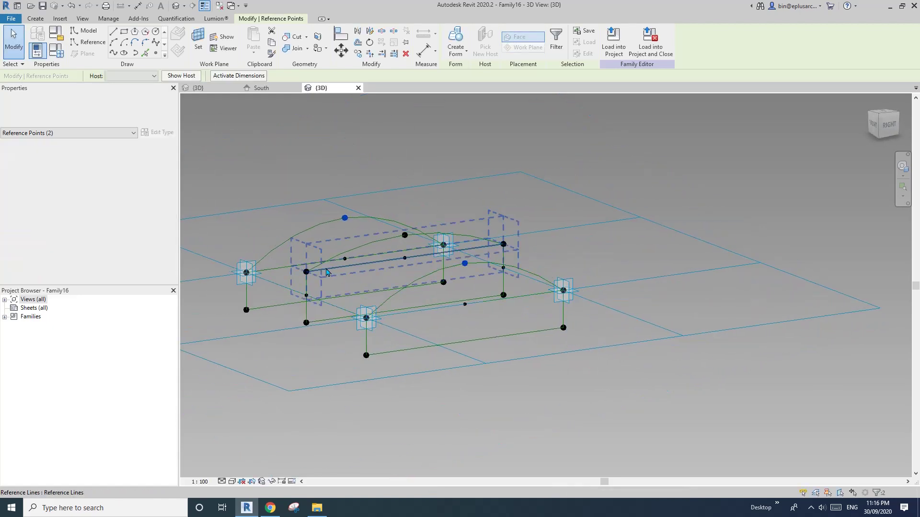
click(306, 272)
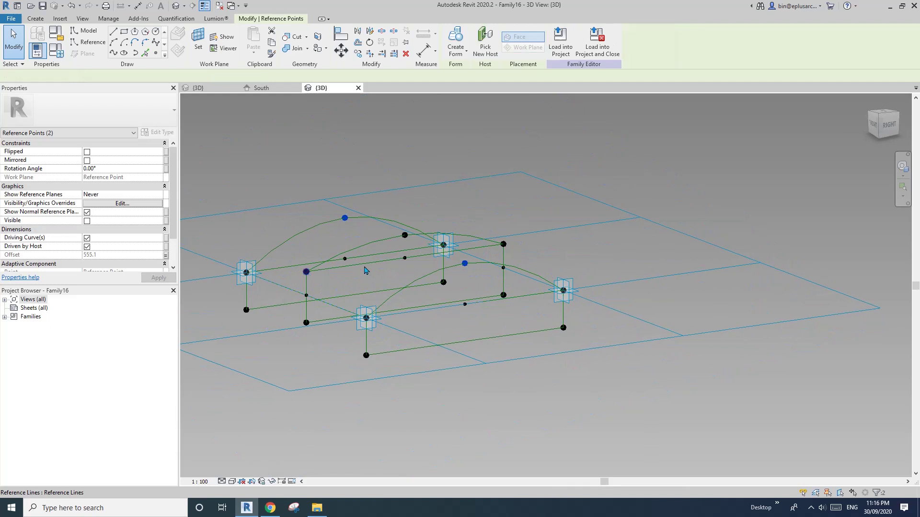
ctrl+click(503, 244)
click(166, 255)
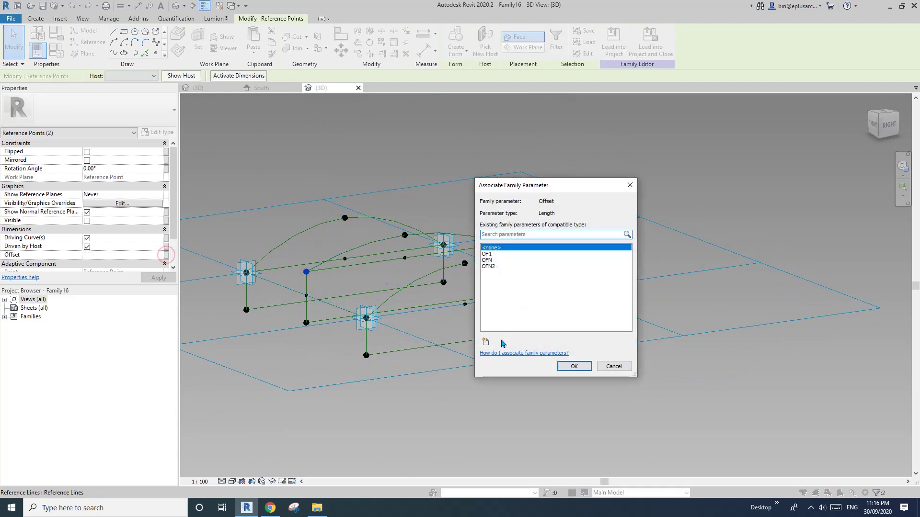
click(486, 342)
text(OF2)
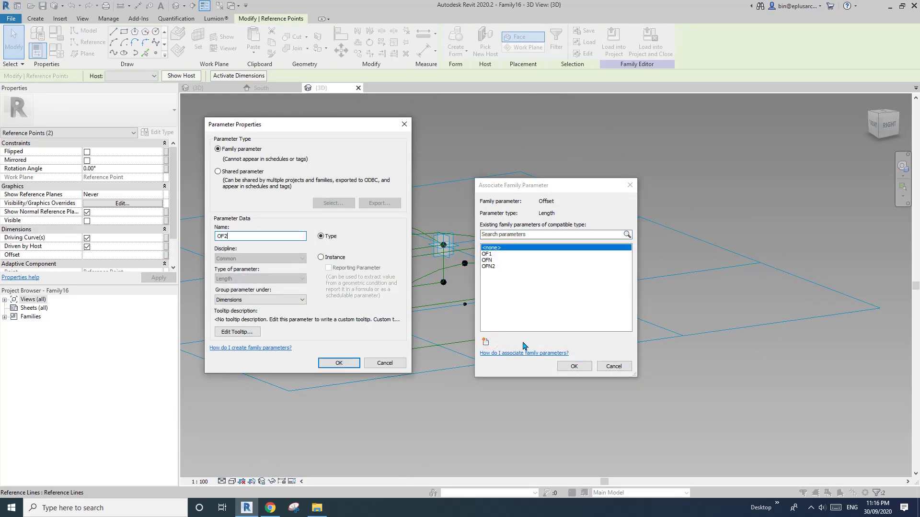
click(339, 363)
click(574, 366)
Link the middle arc's top point Offset to a new type parameter OF3
shift+middle_drag(574, 367, 479, 335)
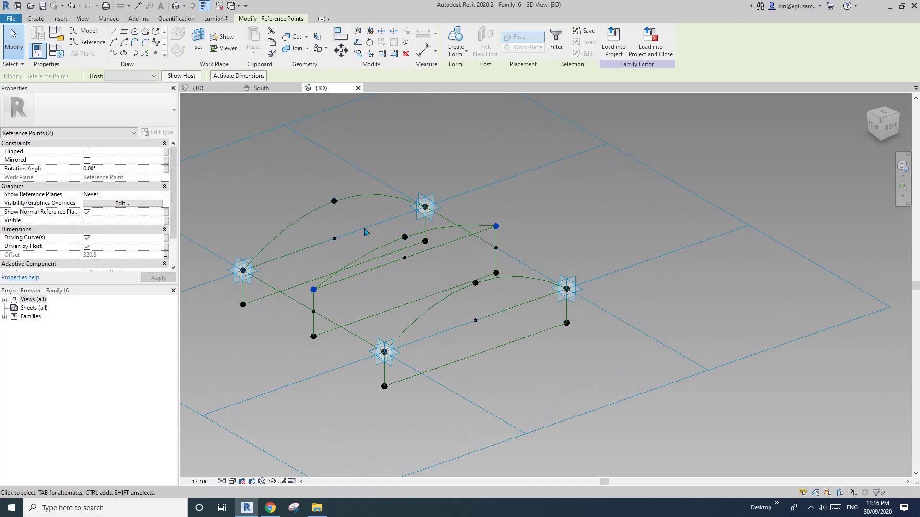
click(333, 201)
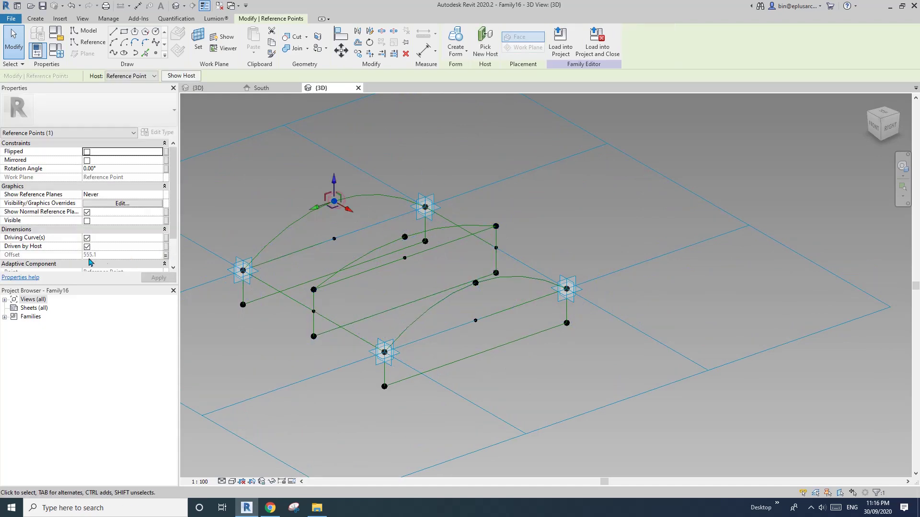
shift+middle_drag(388, 262, 378, 230)
click(372, 244)
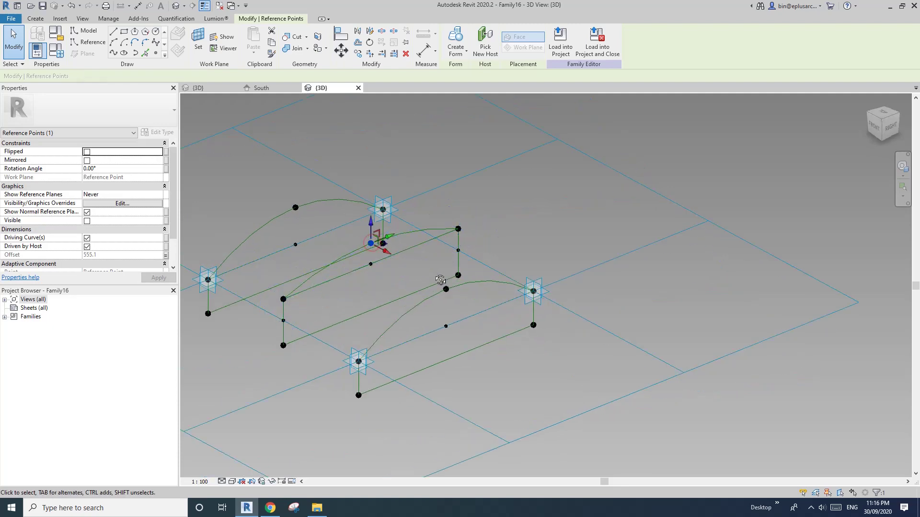
click(166, 255)
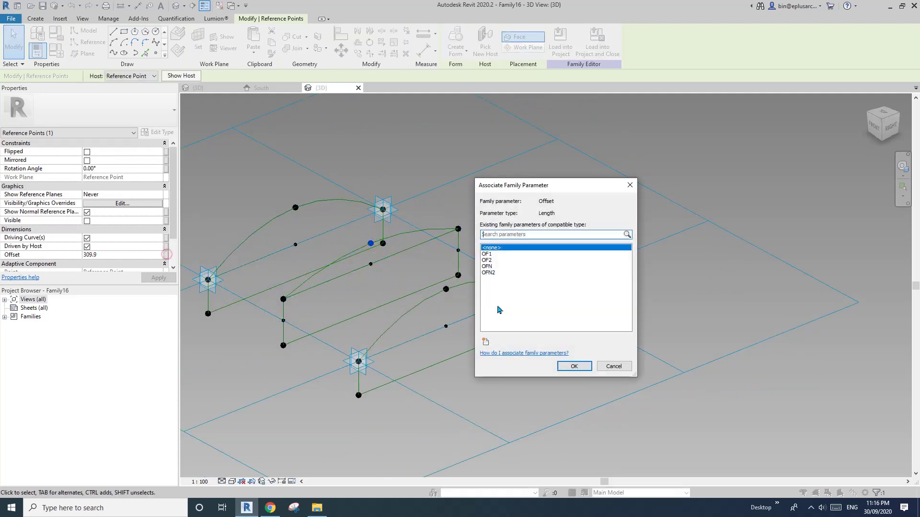
click(486, 342)
text(OF3)
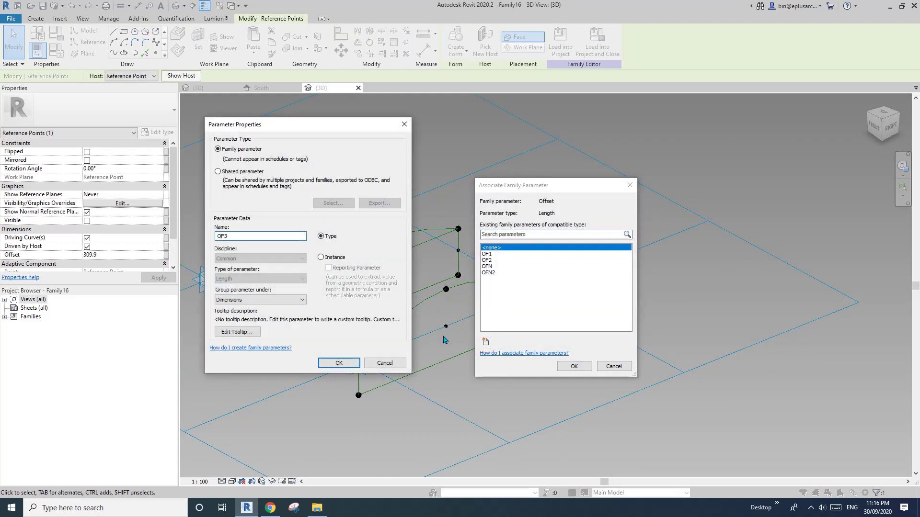
click(340, 364)
click(574, 369)
click(574, 368)
shift+middle_drag(572, 366, 504, 360)
shift+middle_drag(437, 308, 388, 312)
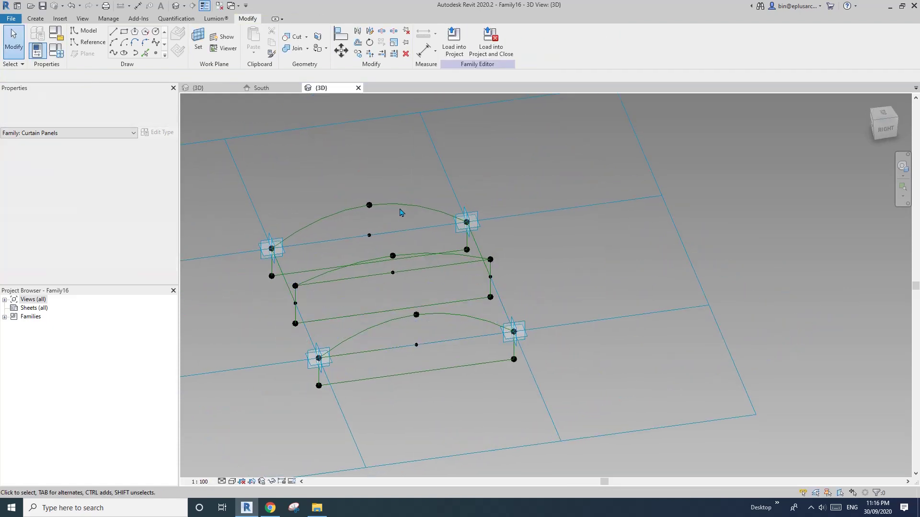
Build a solid form from the back, middle and front arcs and their line chains
shift+middle_drag(401, 211, 387, 204)
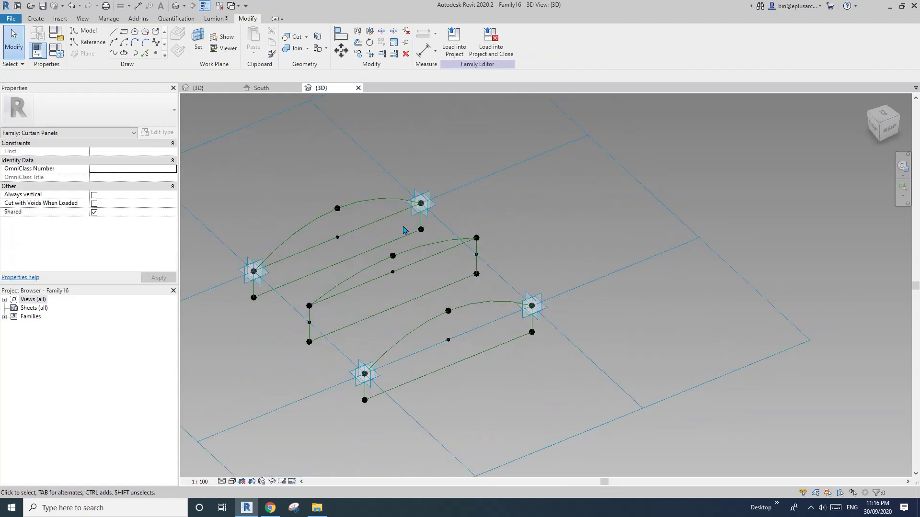
click(384, 203)
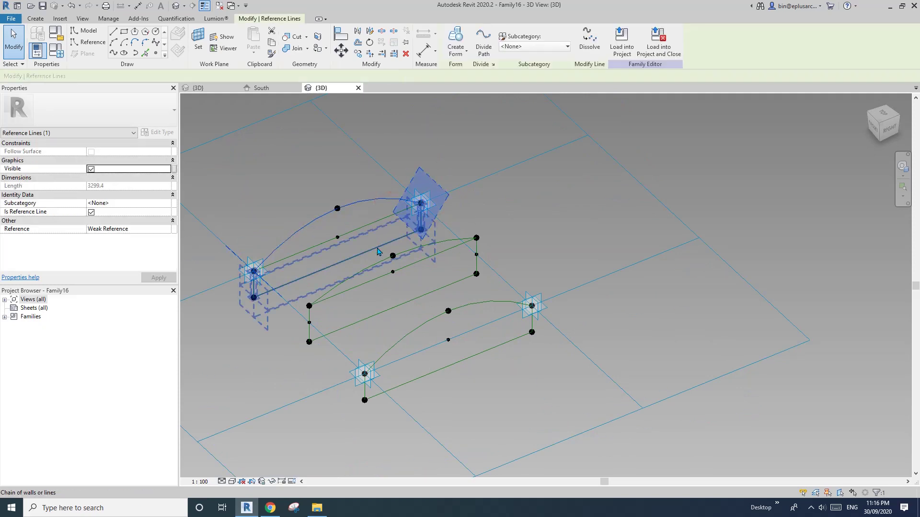
ctrl+click(378, 251)
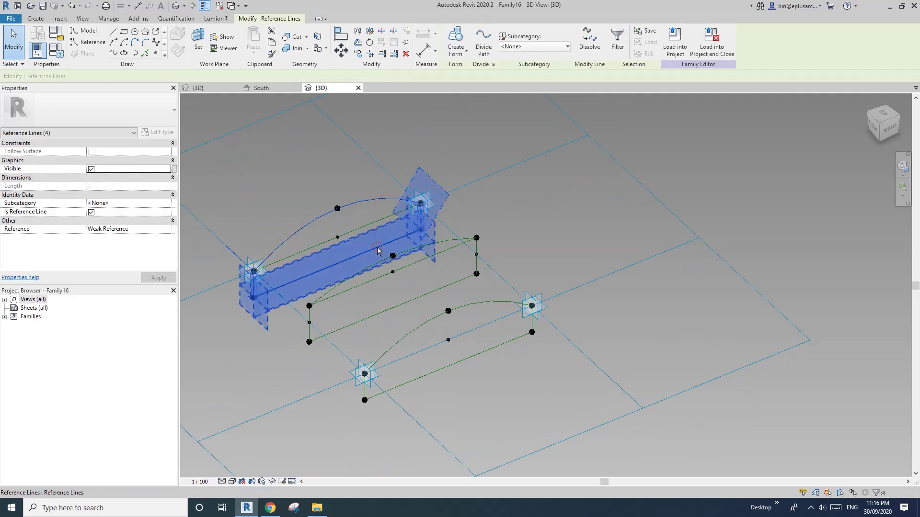
ctrl+click(454, 244)
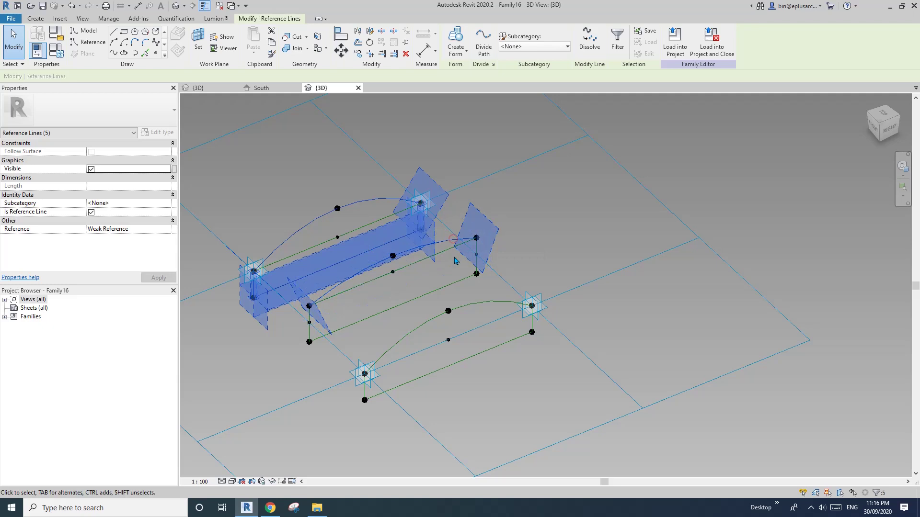
ctrl+click(461, 282)
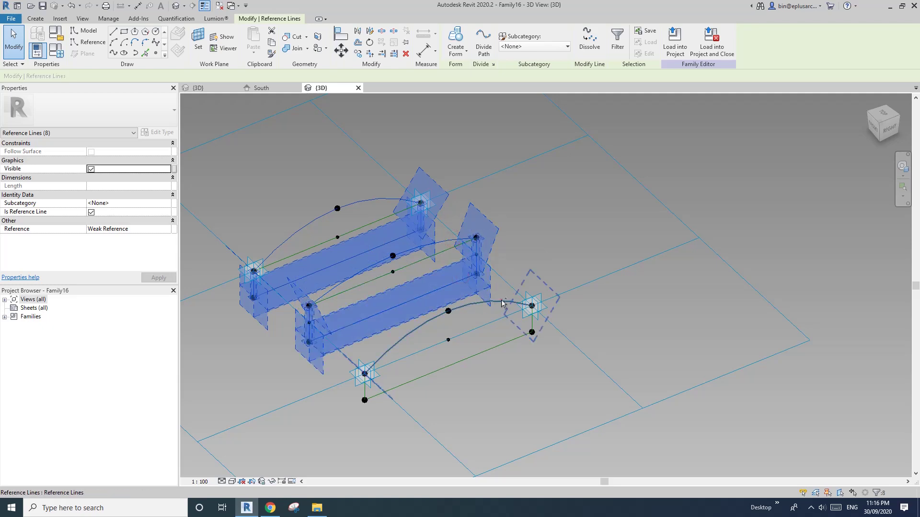
ctrl+click(503, 303)
ctrl+click(493, 347)
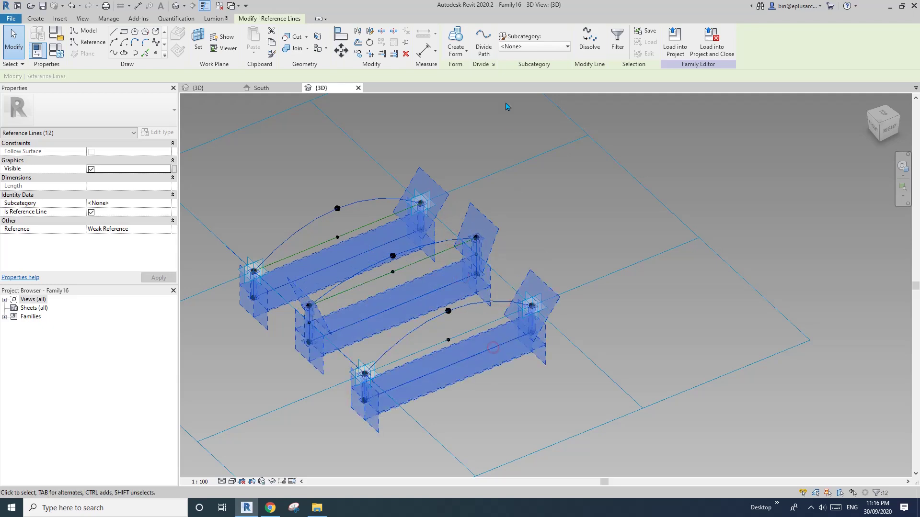
click(456, 35)
shift+middle_drag(502, 234, 421, 254)
Link the curved form's Material to a new type parameter named Material
click(421, 254)
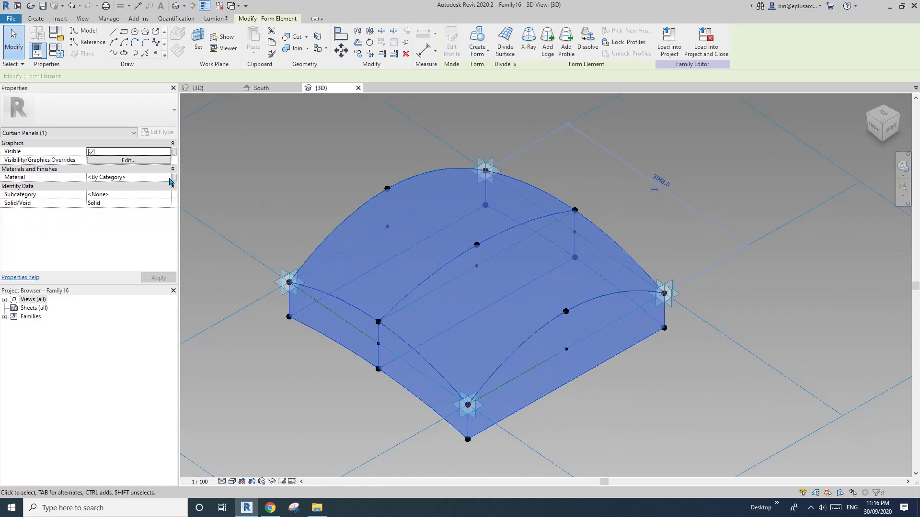
click(172, 179)
click(486, 343)
text(mAT)
text(Material)
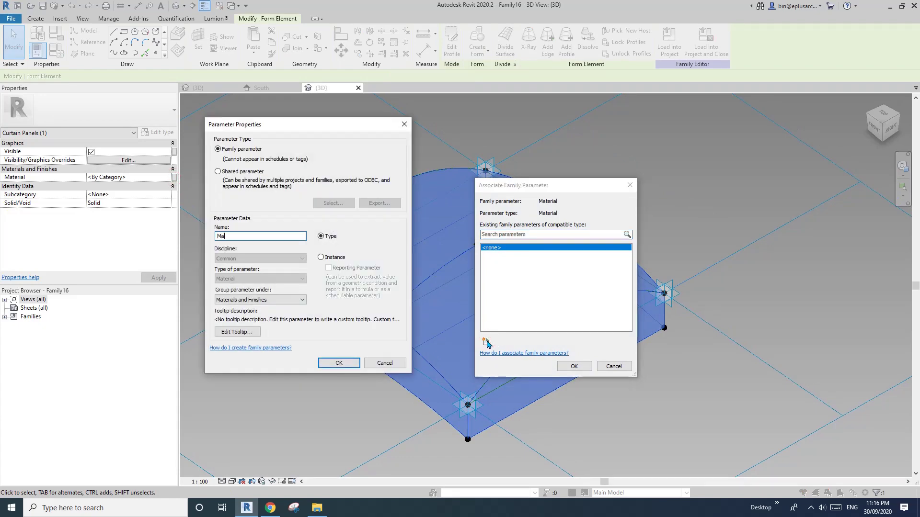
click(345, 364)
click(574, 366)
shift+middle_drag(568, 349, 499, 254)
Load the panel family into the mass Family15 and switch to the {3D} view
scroll(470, 207, up, 3)
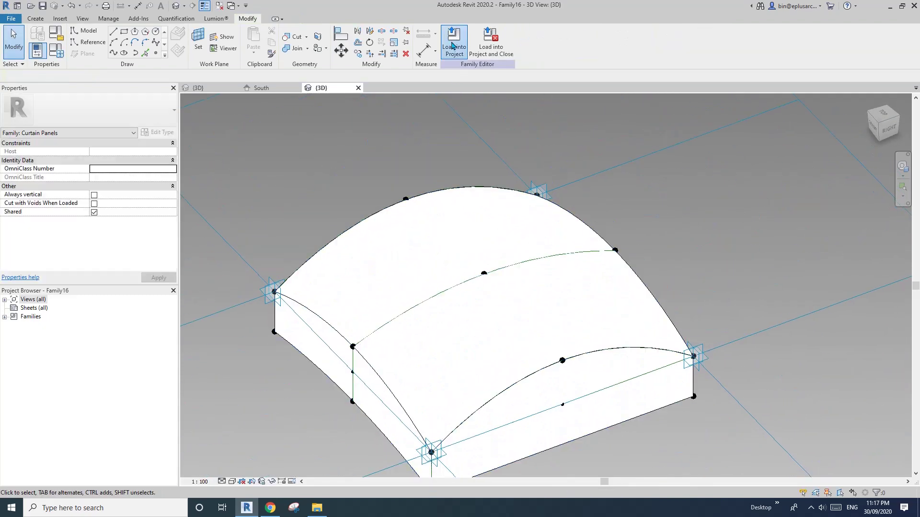
click(453, 46)
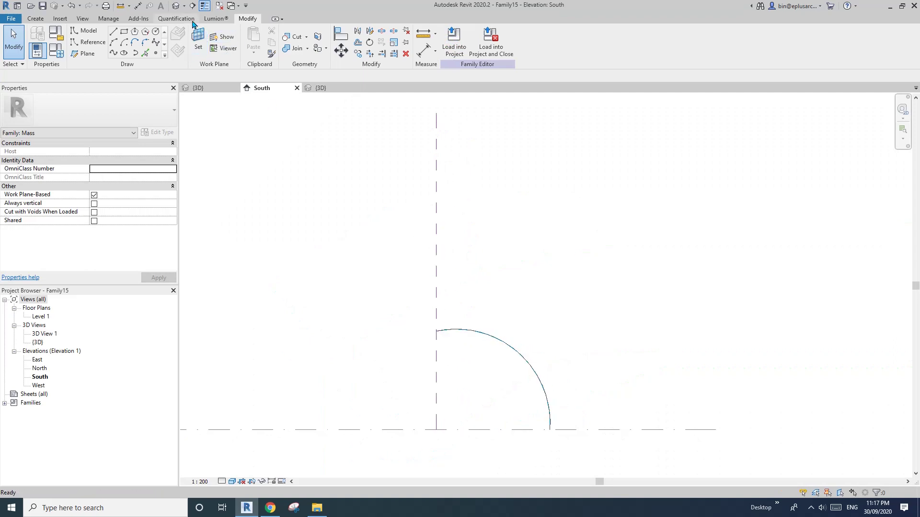
click(197, 88)
Fill the 7-by-7 divided surface with the Family16 panel type
click(436, 257)
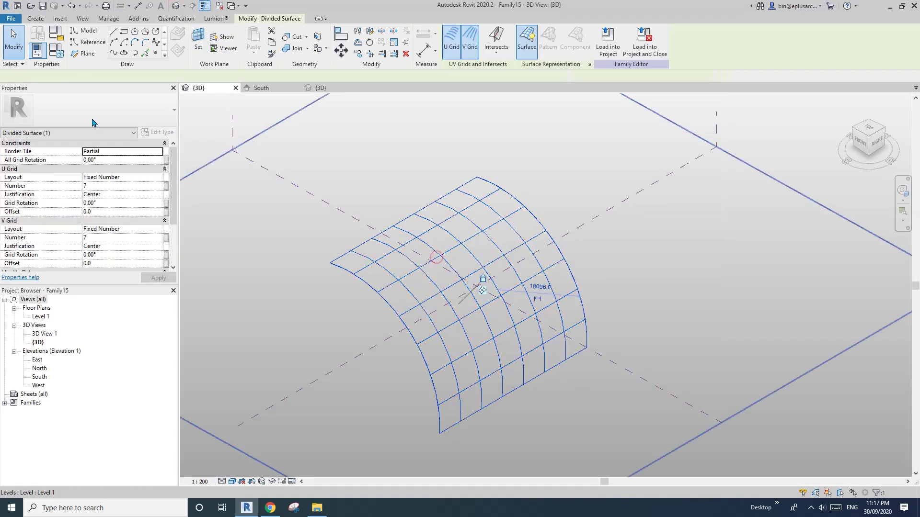
click(86, 111)
scroll(60, 258, down, 3)
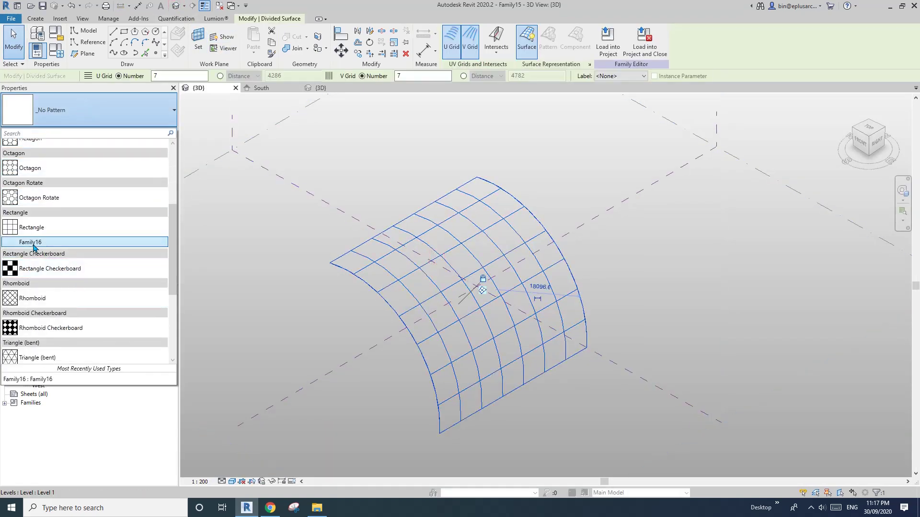
click(33, 243)
click(690, 316)
shift+middle_drag(690, 317, 461, 293)
click(482, 287)
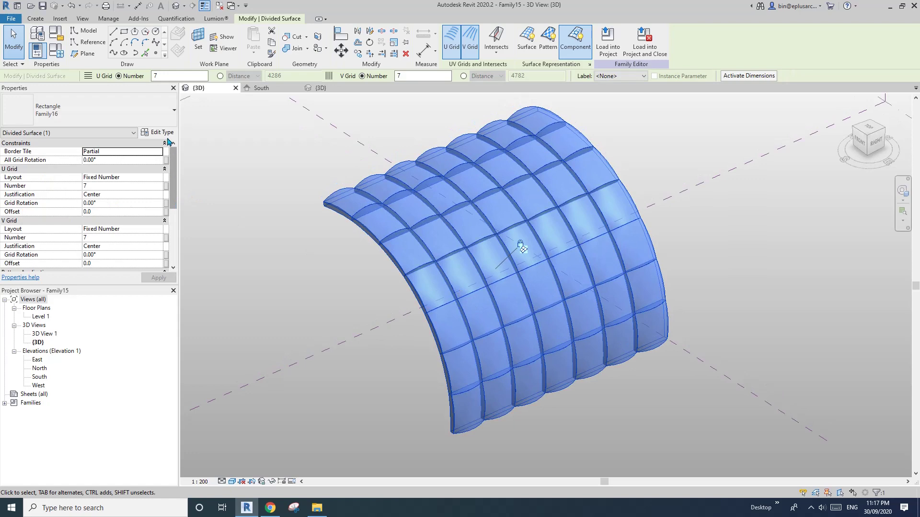
click(162, 132)
Try OF1 values of 3 and 200, then settle on an OF1 offset of 100
drag(221, 98, 196, 80)
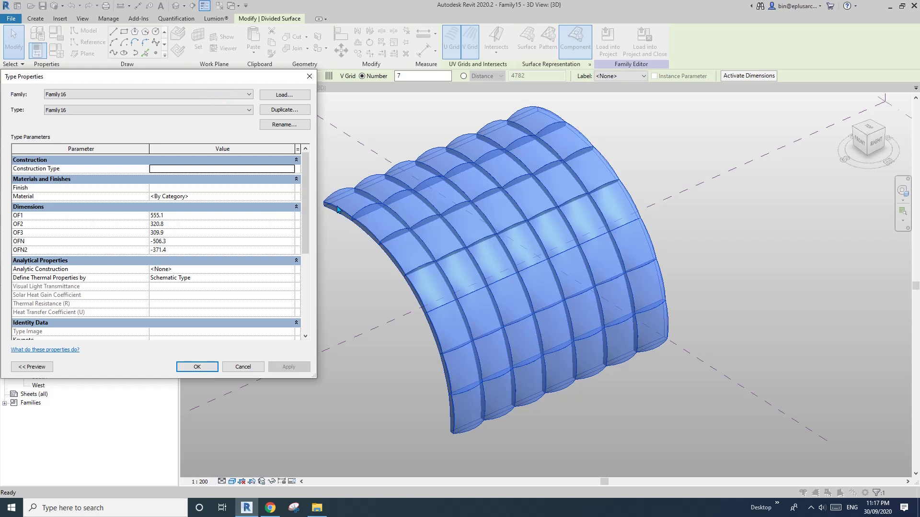
click(185, 217)
text(300.0)
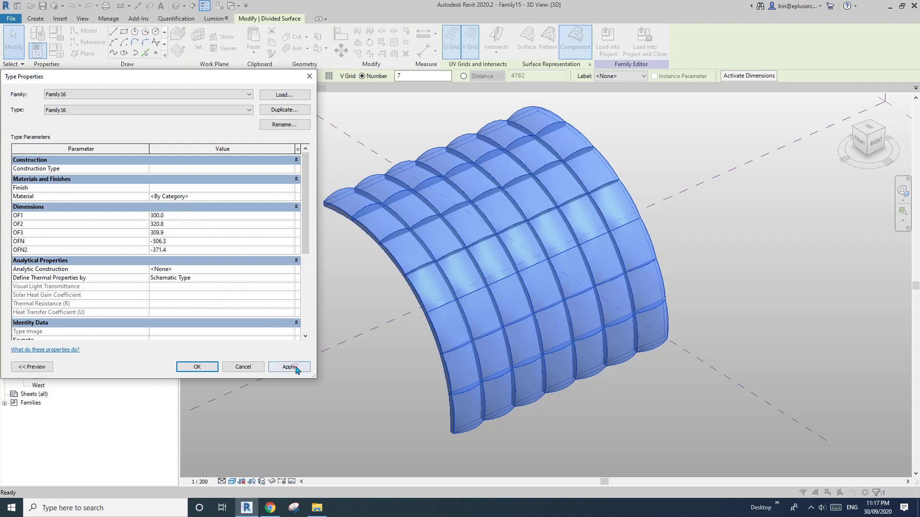
click(295, 368)
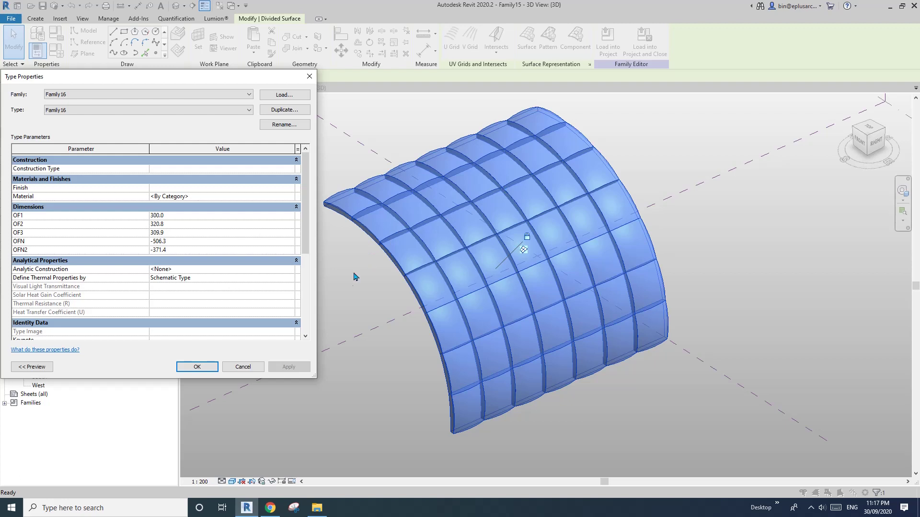
click(191, 215)
text(200)
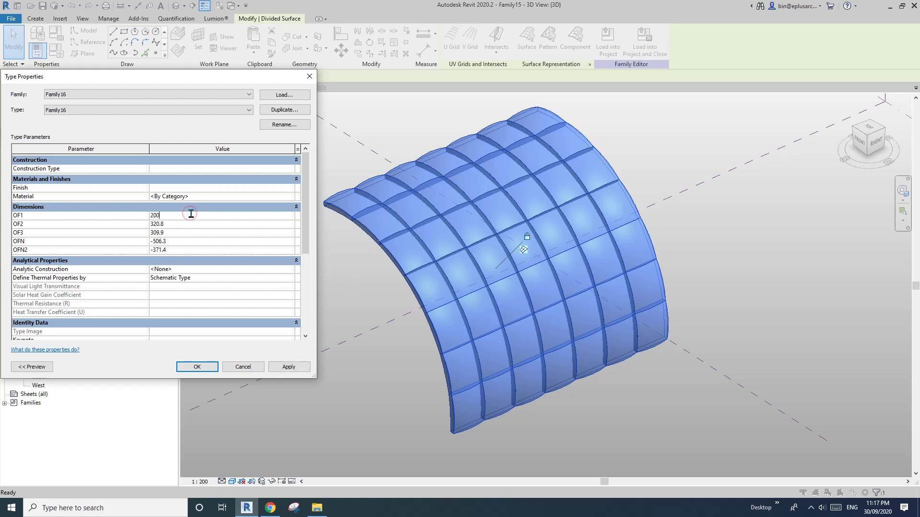
click(283, 369)
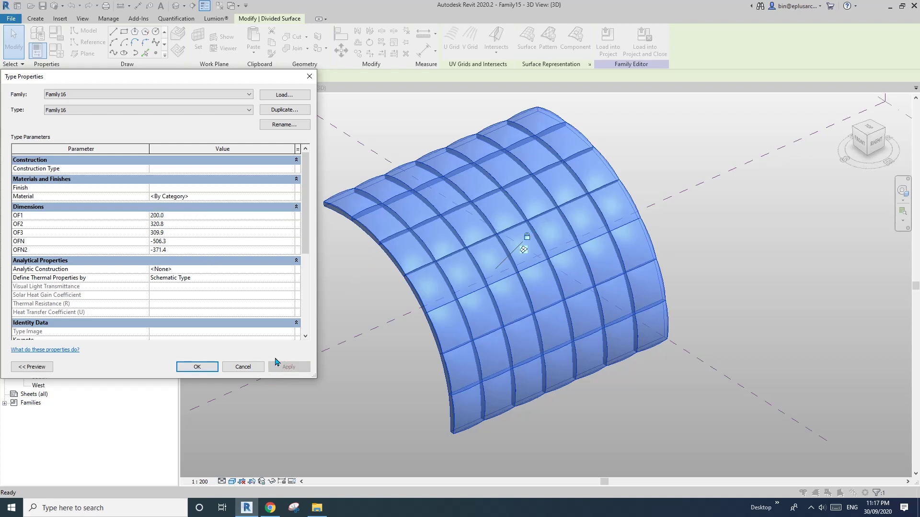
click(186, 215)
text(100)
click(186, 215)
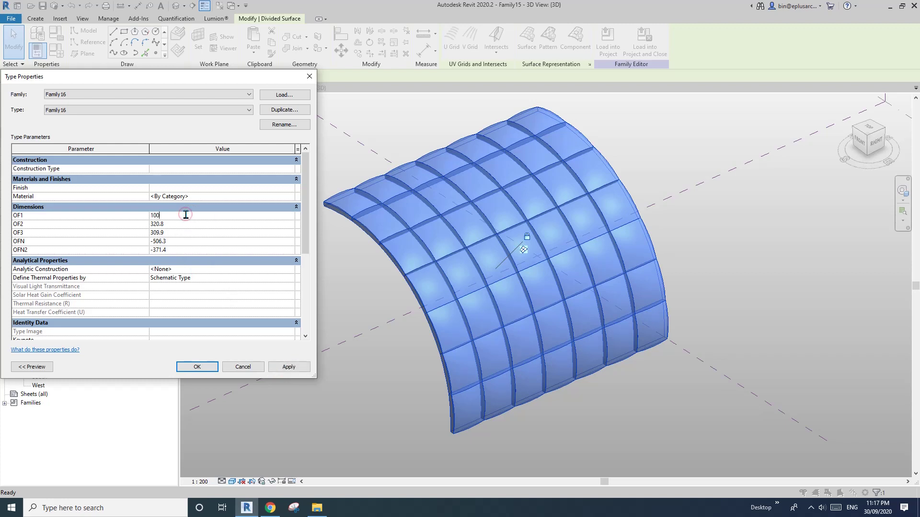
click(286, 368)
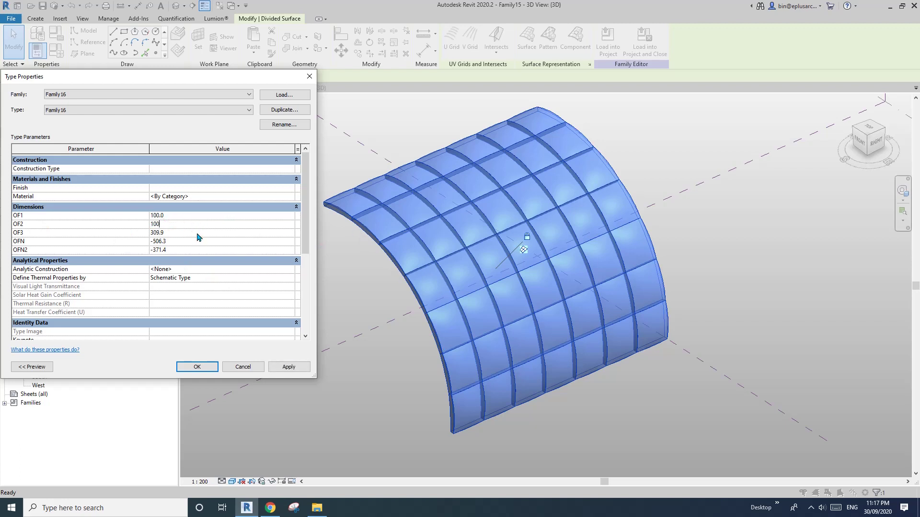
Set OF2 to 100 and OF3 to 500, then apply and close the type settings
click(290, 366)
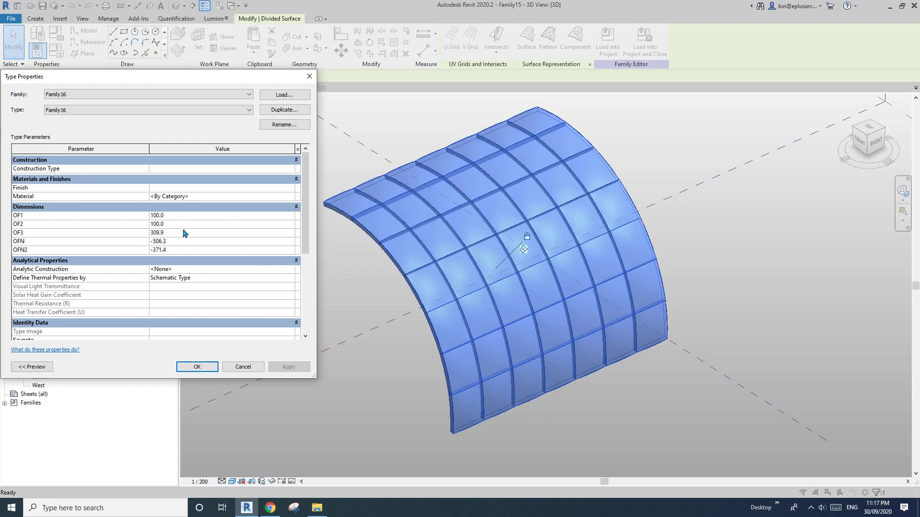
text(50)
click(290, 366)
click(196, 367)
shift+middle_drag(483, 376, 428, 295)
click(293, 258)
shift+middle_drag(310, 325, 318, 304)
click(325, 225)
middle_drag(325, 225, 494, 282)
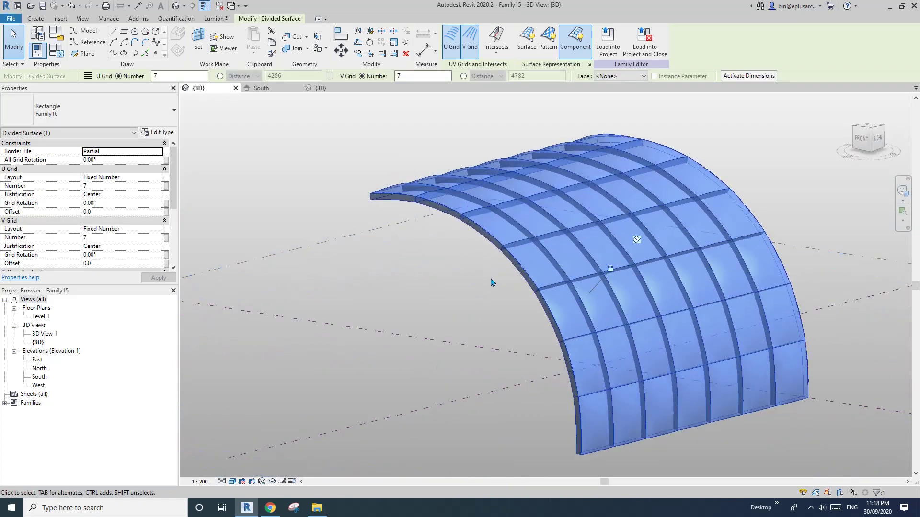
scroll(483, 267, up, 2)
Step the panel type's OFN offset through -200 and -500 to -900, and set OFN2 to -700
click(155, 133)
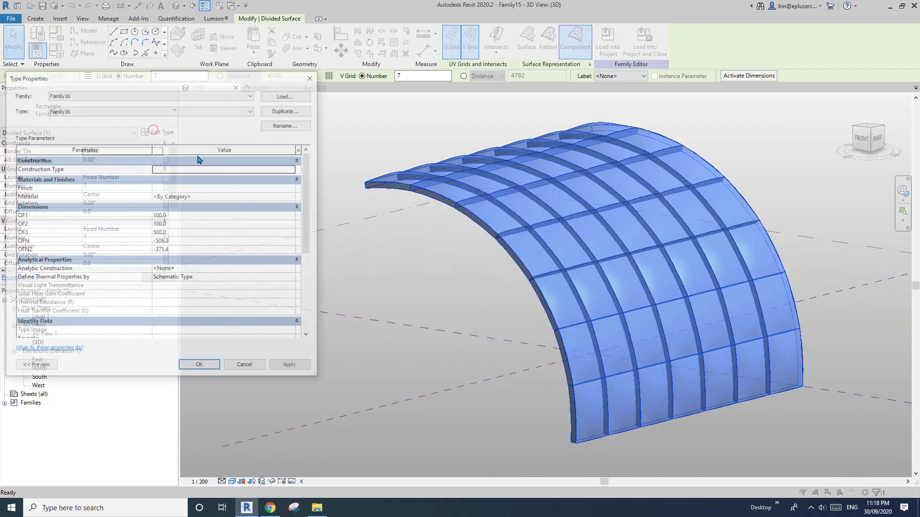
click(178, 242)
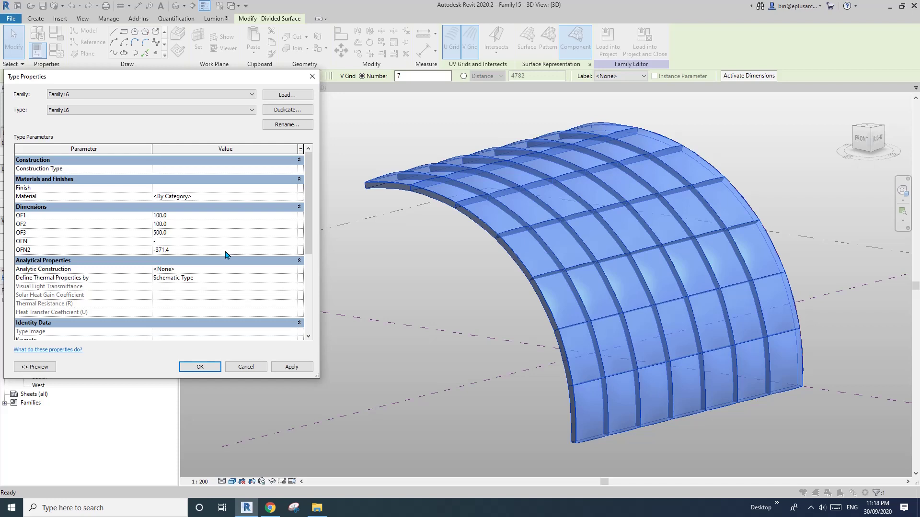
click(295, 368)
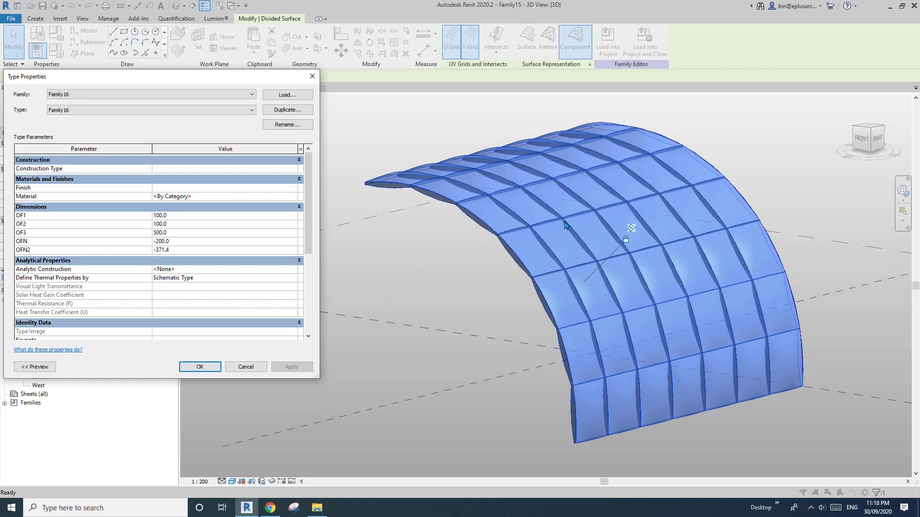
text(-)
click(293, 367)
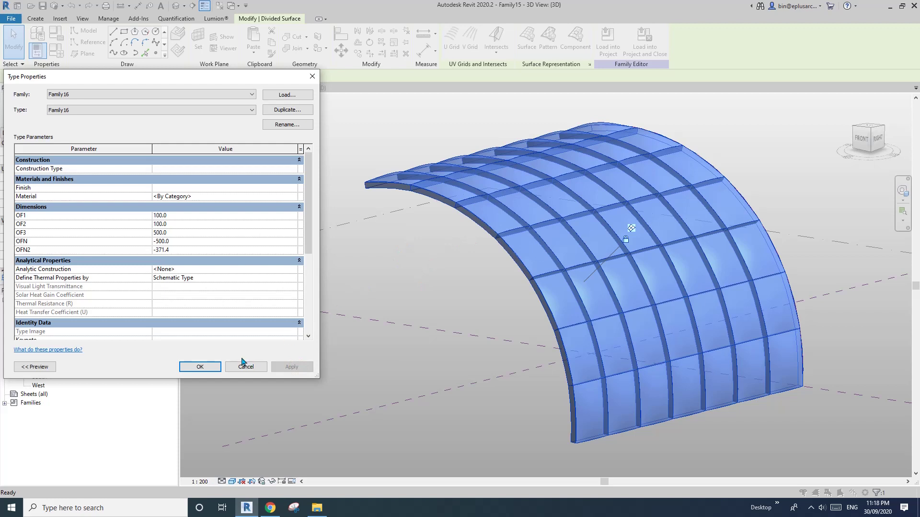
click(187, 242)
text(0)
click(300, 370)
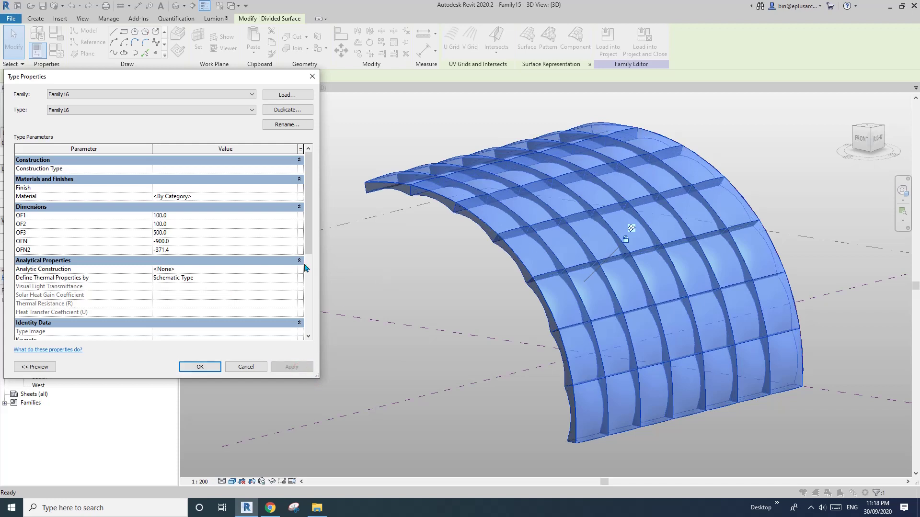
text(-700)
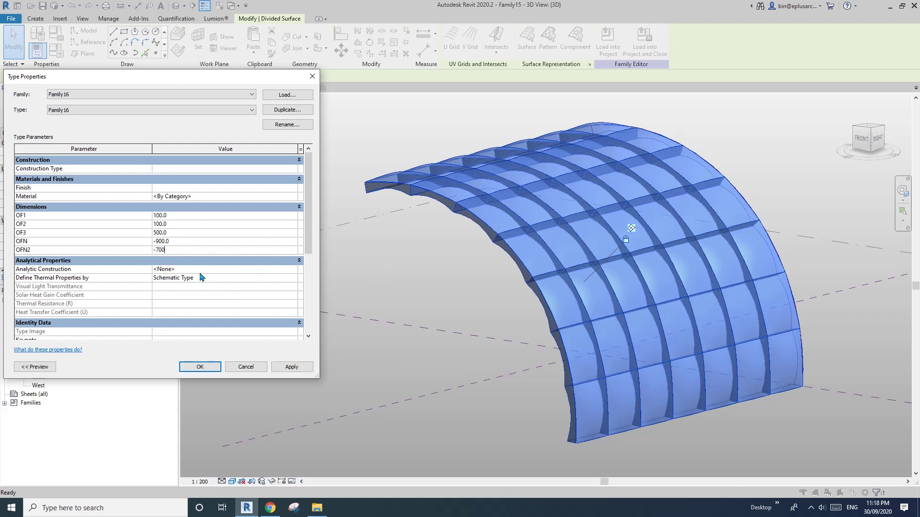
click(294, 368)
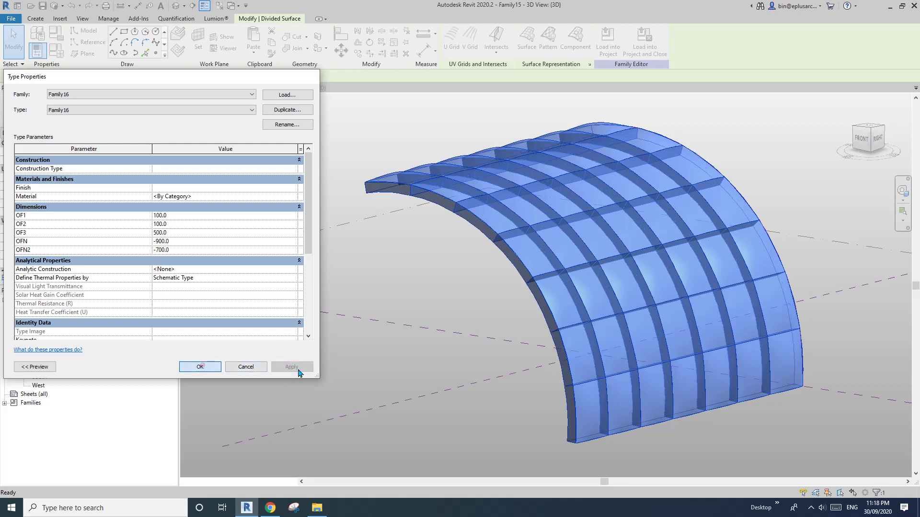
click(201, 366)
shift+middle_drag(411, 360, 509, 322)
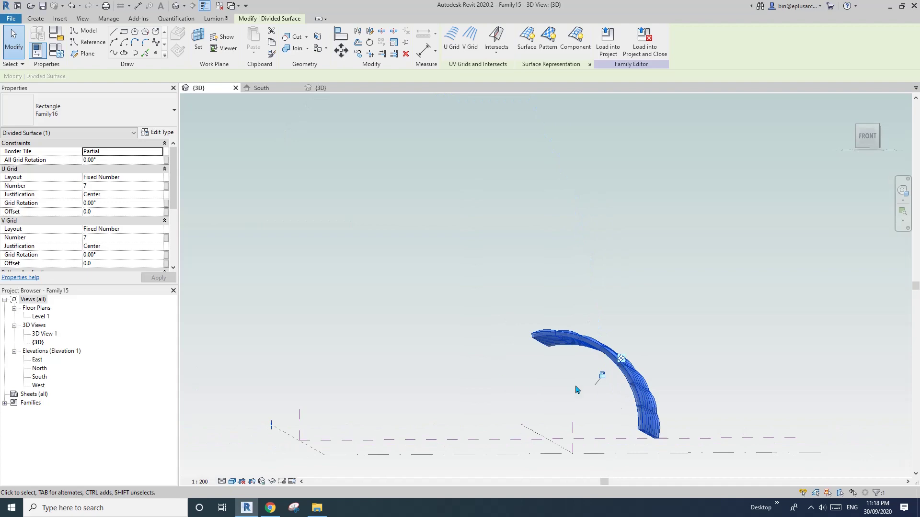
Try -900 for the panel type's OFN2 offset, then apply -750 and close
scroll(642, 415, up, 3)
scroll(642, 415, up, 5)
click(503, 301)
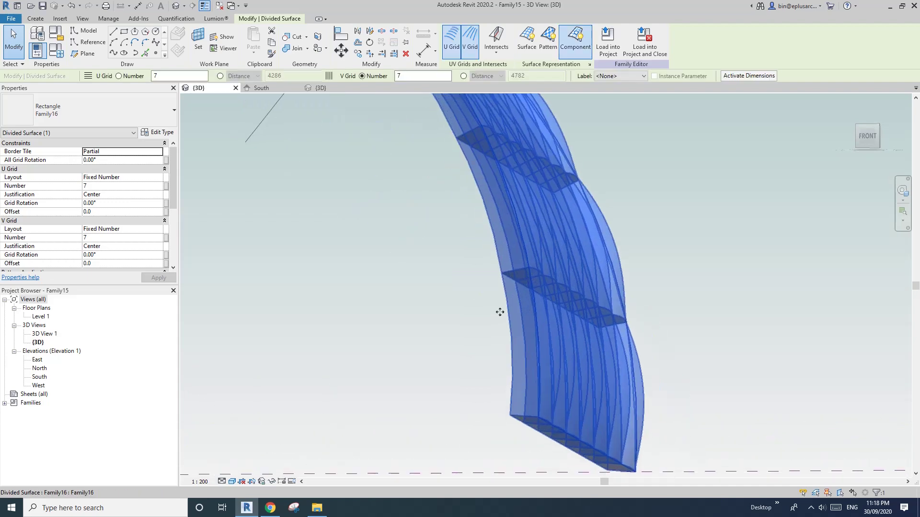
click(157, 133)
click(192, 250)
text(-900)
click(295, 365)
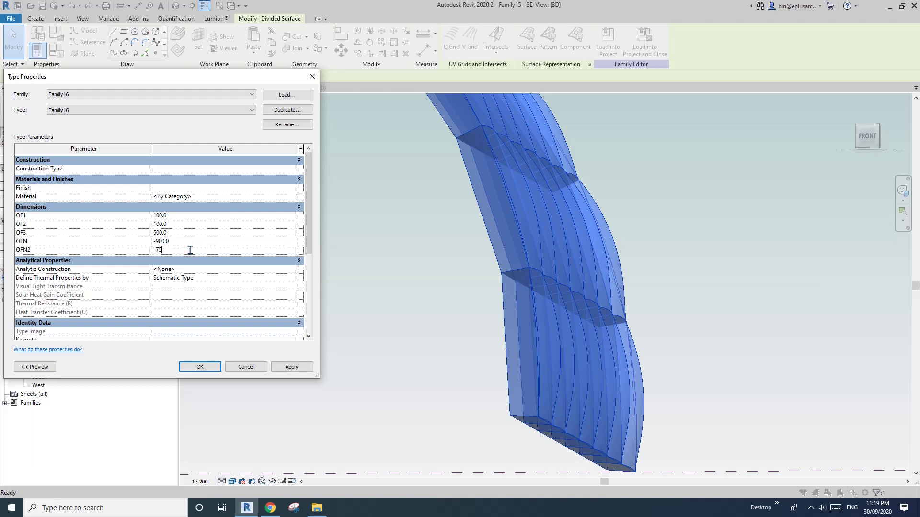
click(302, 367)
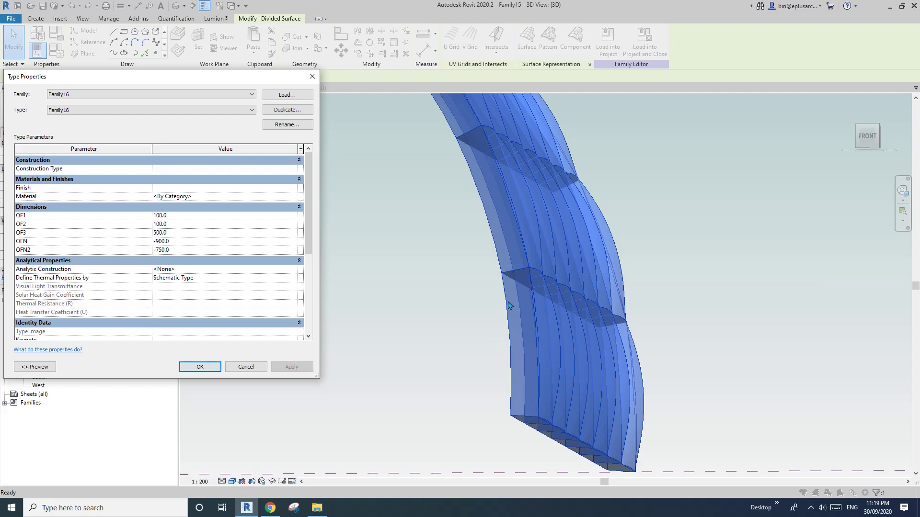
click(212, 368)
Orbit around the regenerated arched panels to inspect the whole arch
scroll(448, 343, down, 1)
click(452, 349)
scroll(452, 349, down, 2)
shift+middle_drag(451, 349, 495, 386)
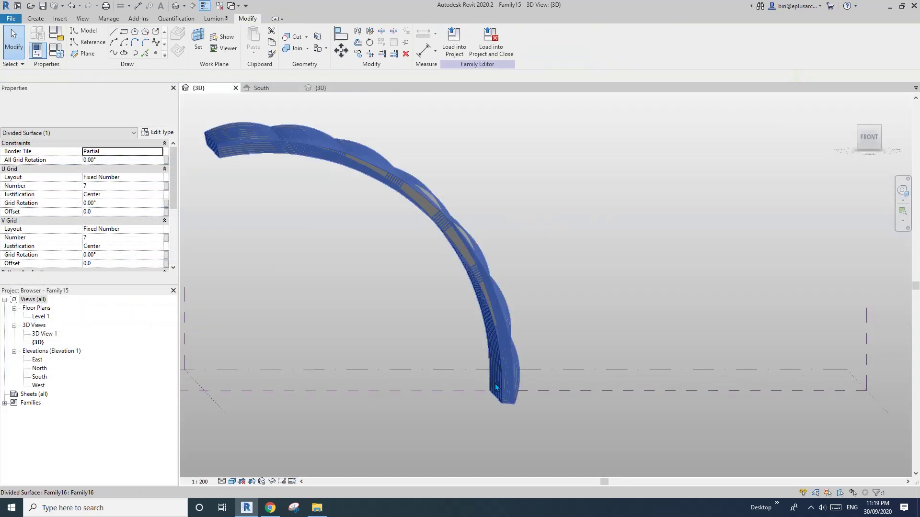
click(422, 221)
scroll(506, 353, up, 1)
mouse_move(509, 354)
shift+middle_down()
mouse_move(591, 316)
mouse_move(421, 353)
mouse_move(418, 377)
mouse_move(343, 353)
mouse_move(323, 304)
mouse_move(374, 343)
mouse_move(357, 361)
mouse_move(417, 345)
mouse_move(456, 268)
mouse_move(496, 291)
shift+middle_up()
Open the panel type's material browser and select the Default material
click(541, 277)
click(154, 131)
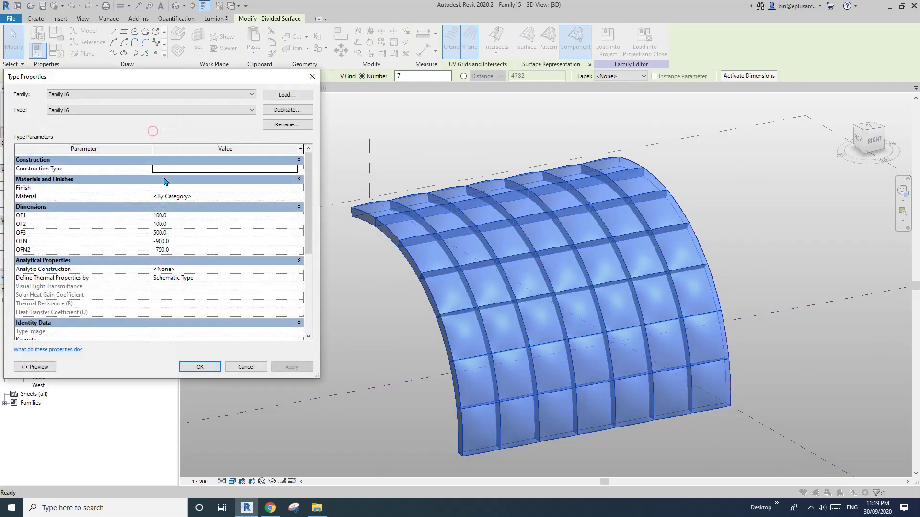
click(295, 197)
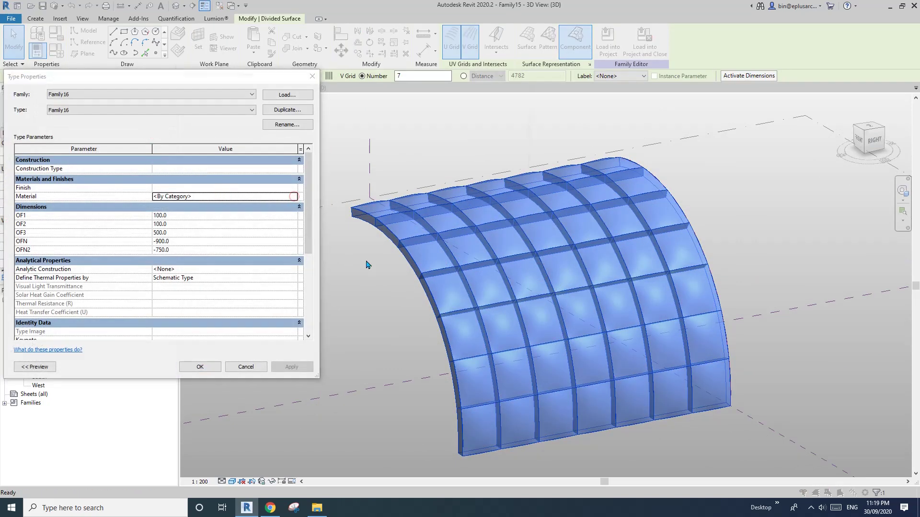
click(220, 168)
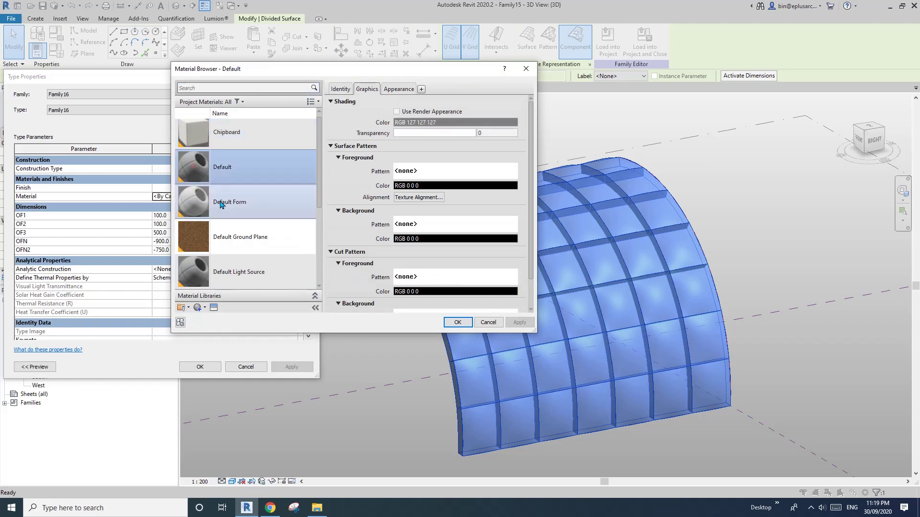
click(402, 89)
Replace Default's appearance asset with Appearance Library > Fabric > Plaid - Red
click(511, 103)
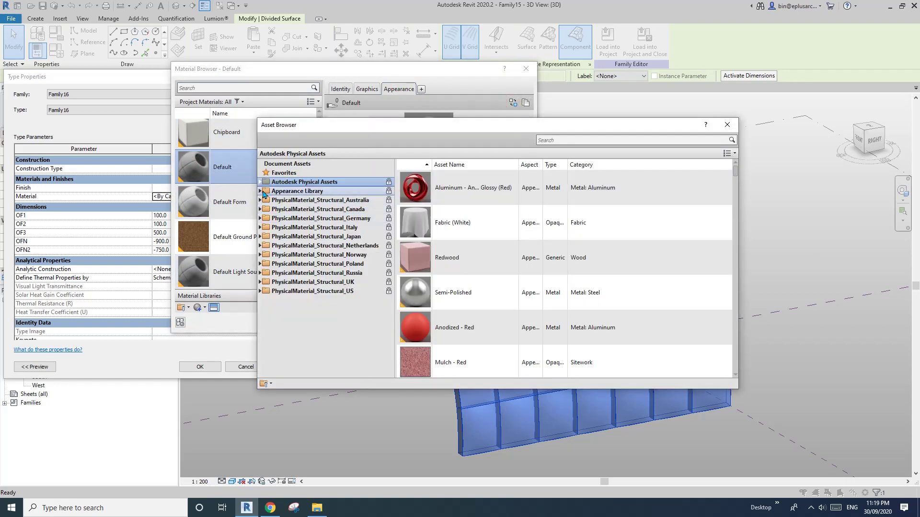
click(262, 191)
click(283, 237)
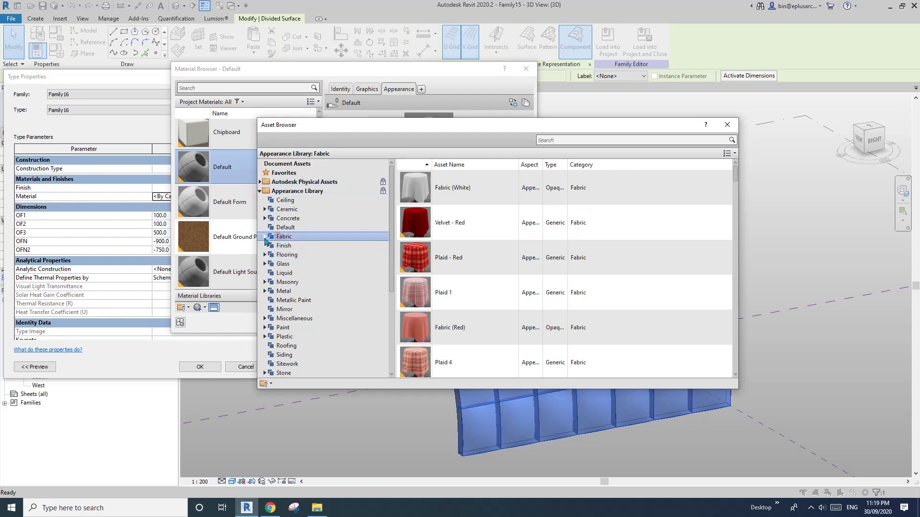
click(266, 237)
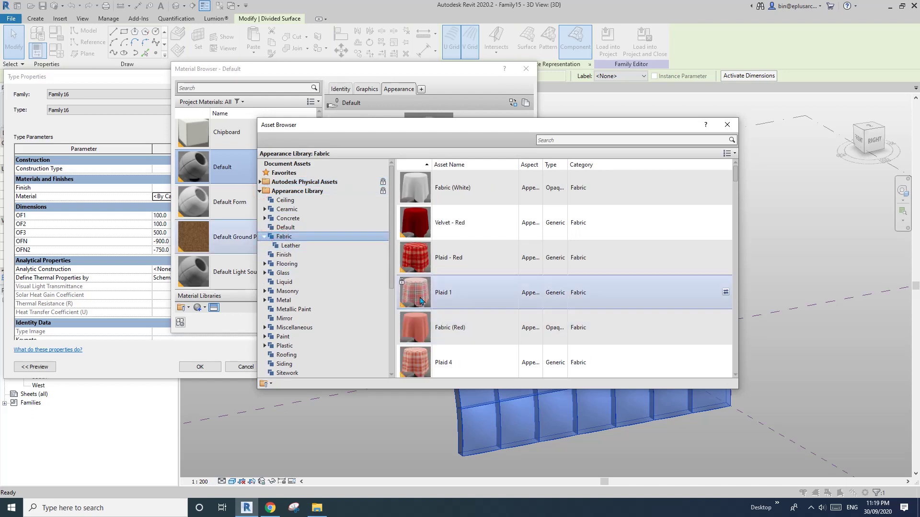
scroll(427, 287, down, 10)
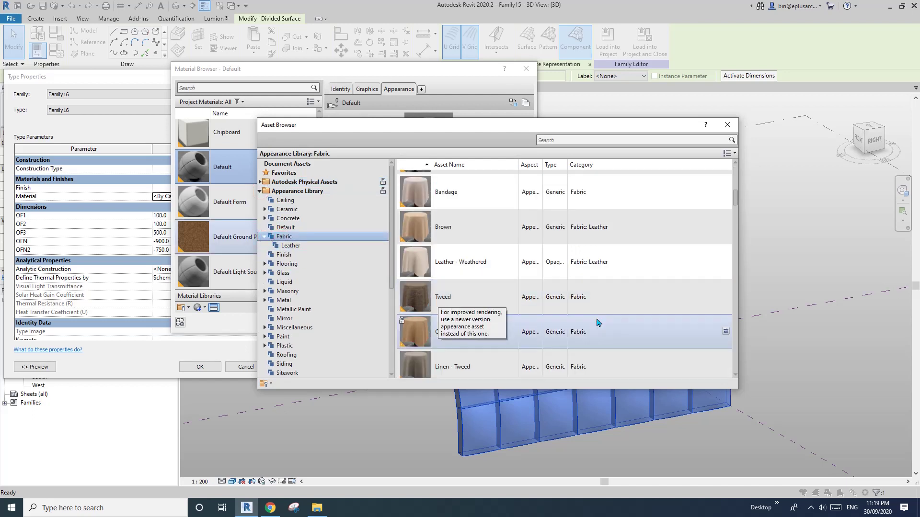
scroll(532, 311, up, 8)
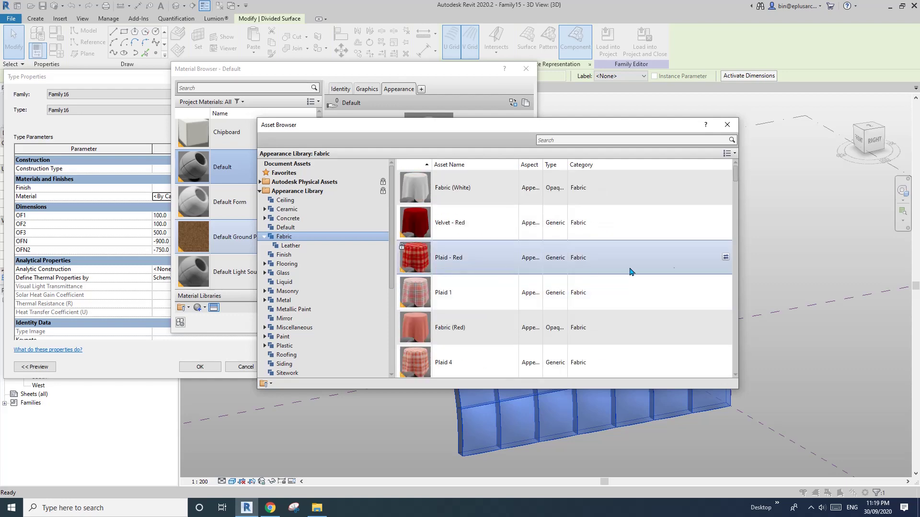
click(725, 259)
click(728, 125)
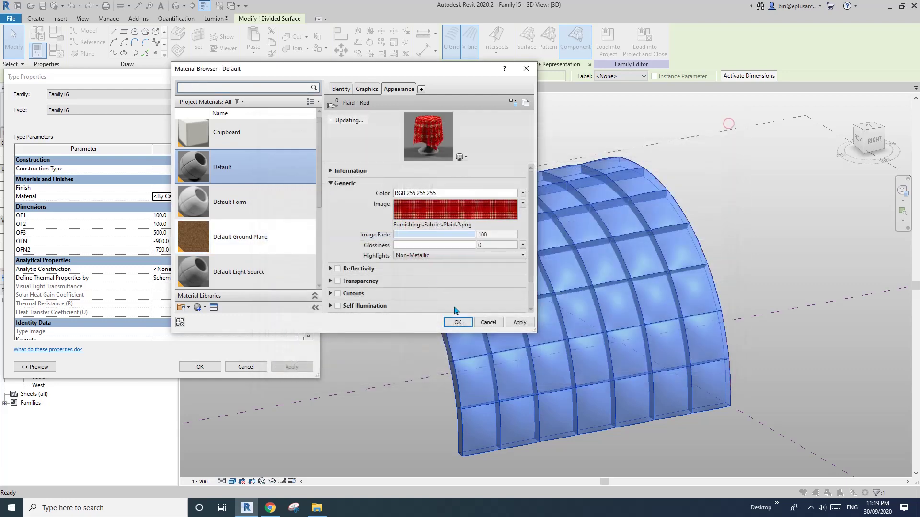
click(458, 324)
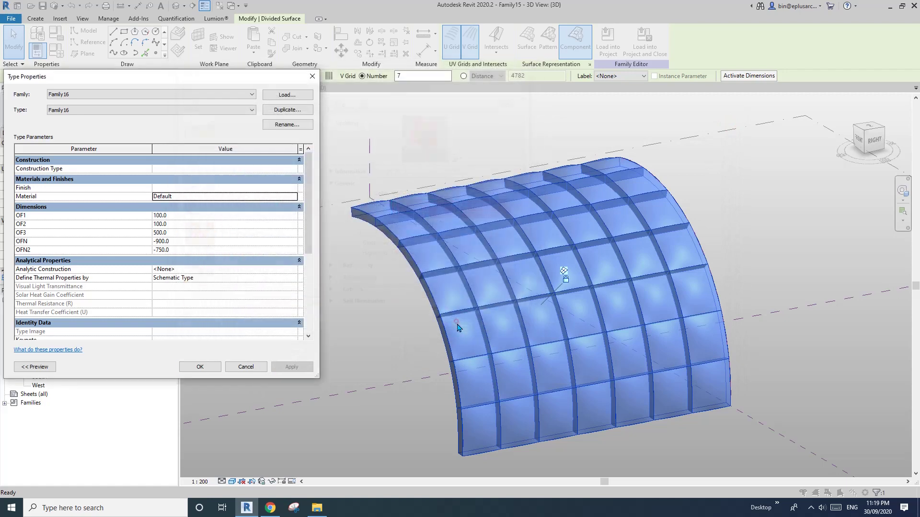
Switch the view to Realistic style and orbit around the red plaid arched panels
click(232, 481)
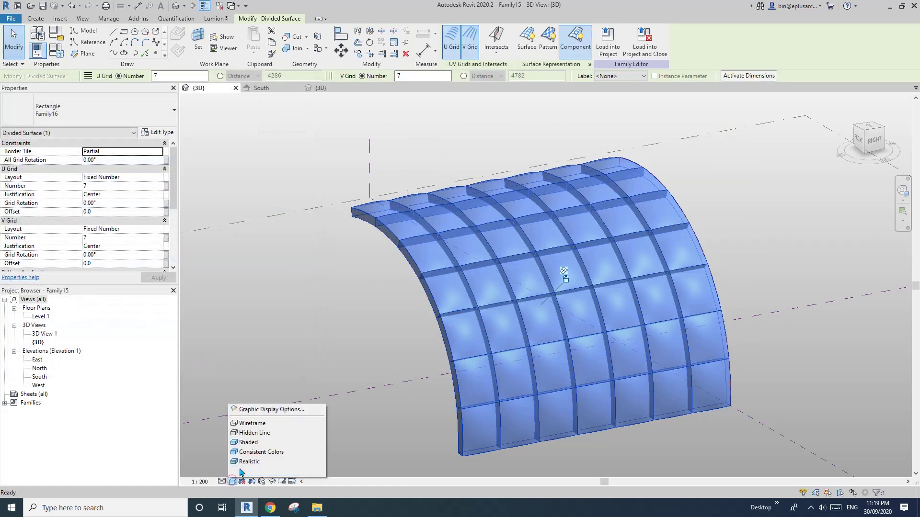
click(242, 461)
click(357, 326)
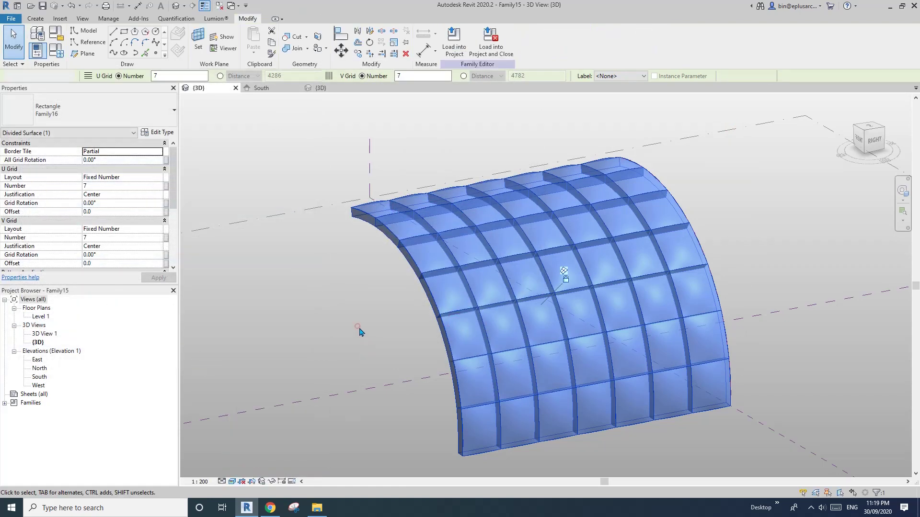
middle_drag(412, 386, 366, 354)
shift+middle_drag(366, 354, 407, 320)
scroll(369, 330, up, 1)
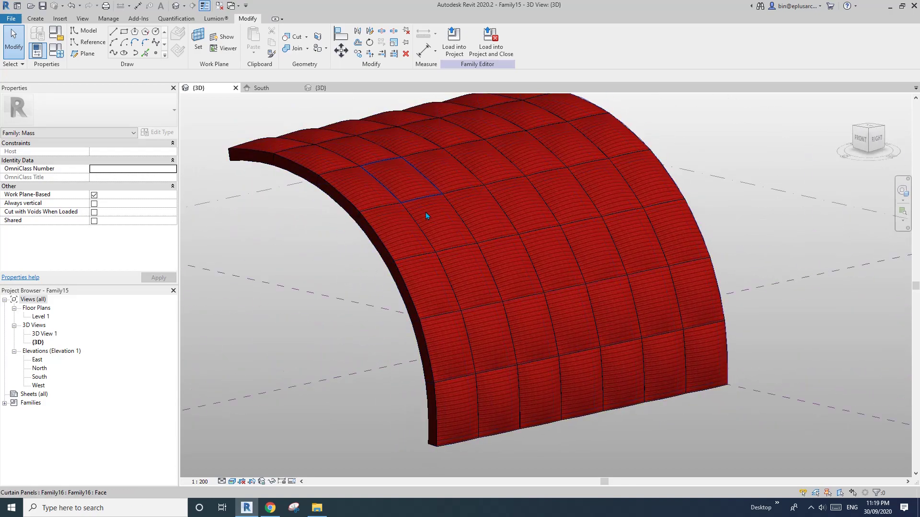
shift+middle_drag(447, 248, 377, 275)
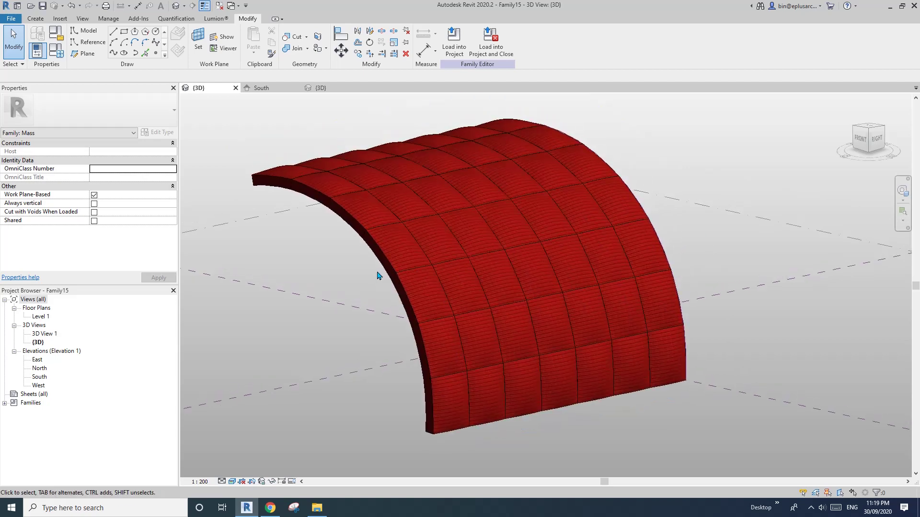
click(376, 214)
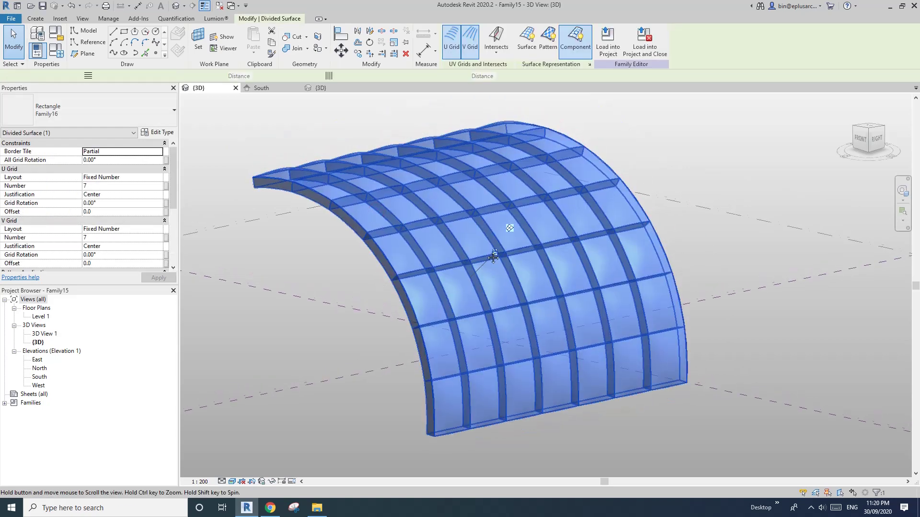
click(308, 148)
shift+middle_drag(324, 272, 355, 329)
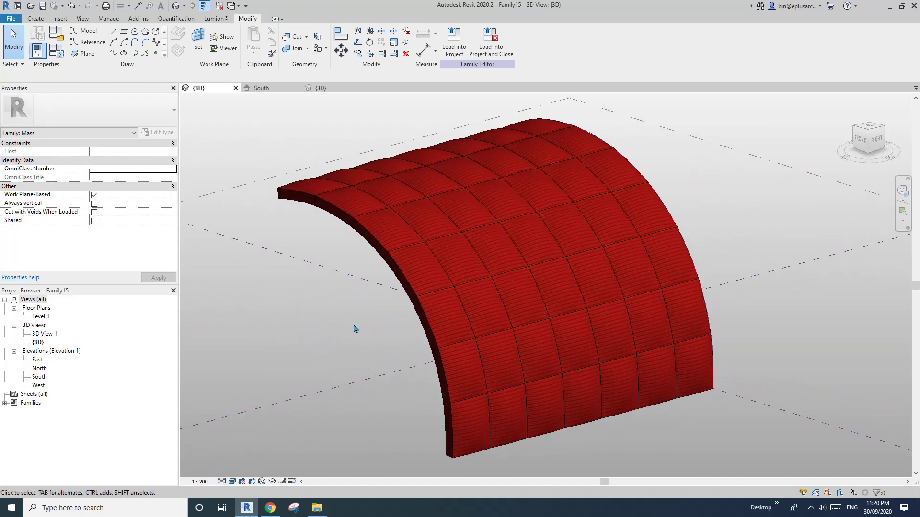